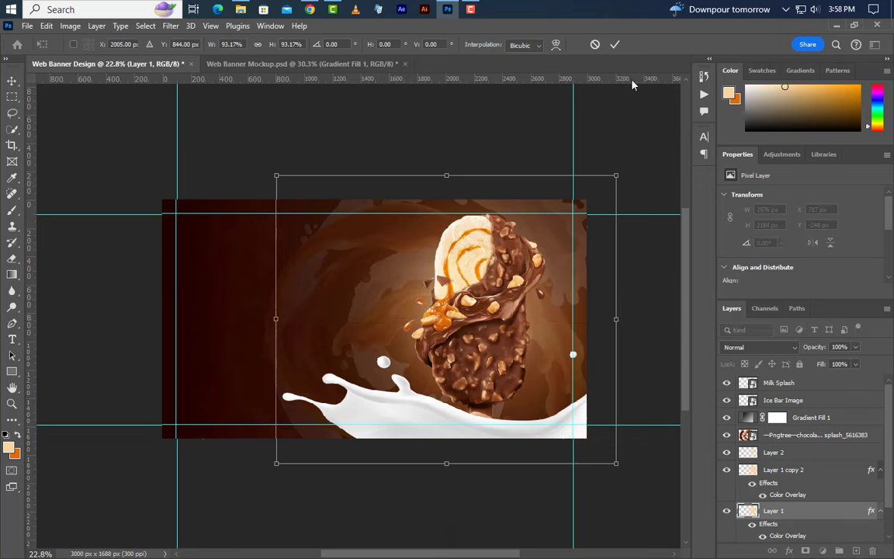
Apply the transform that scales Layer 1 to 93.17% in width and height
{"action": "left_click", "coordinate": [614, 44]}
{"action": "scroll", "coordinate": [465, 326], "scroll_direction": "up", "scroll_amount": 3}
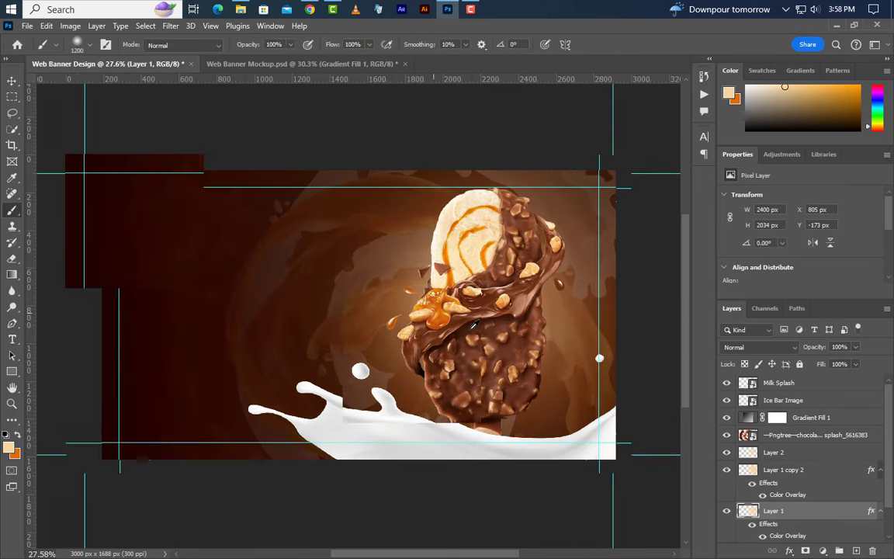
{"action": "left_click", "coordinate": [12, 81]}
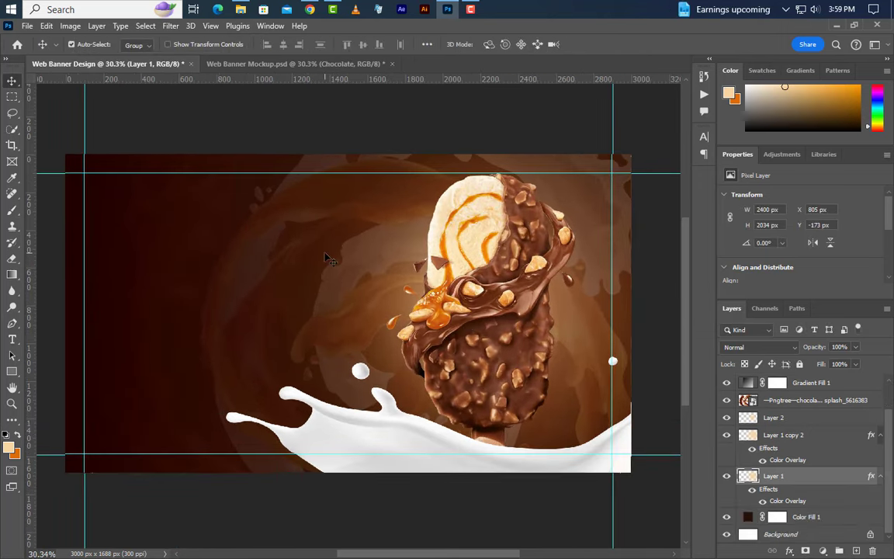
Add the text "Chocolate" on the dark left side of the banner, starting at the left margin guide
{"action": "left_click", "coordinate": [12, 339]}
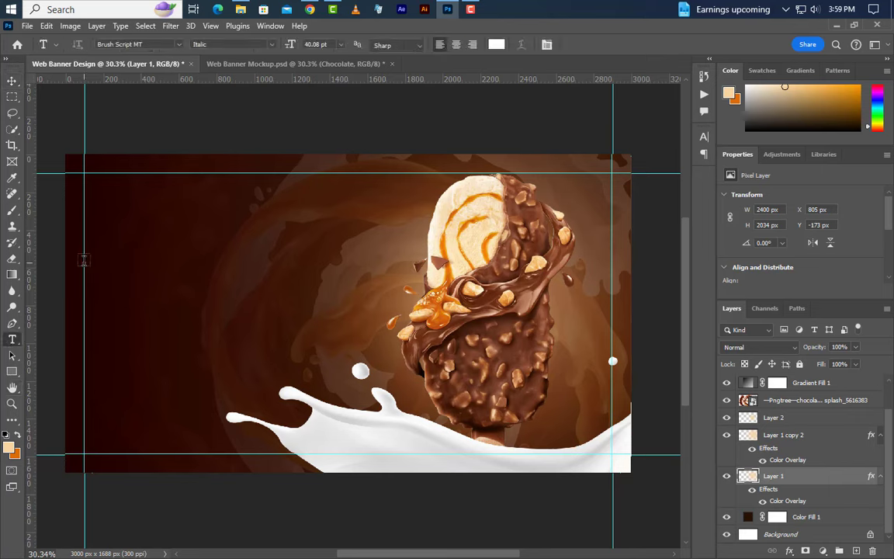
{"action": "left_click", "coordinate": [85, 263]}
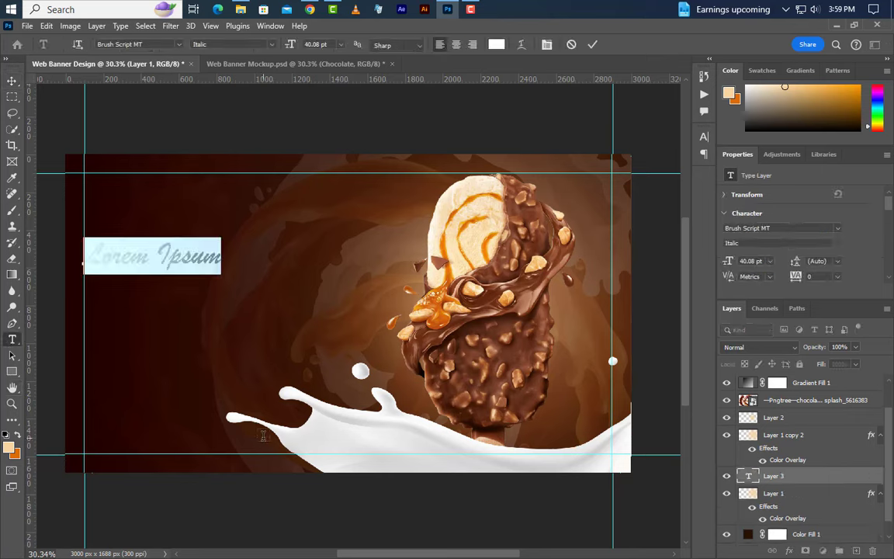
{"action": "type", "text": "Choc"}
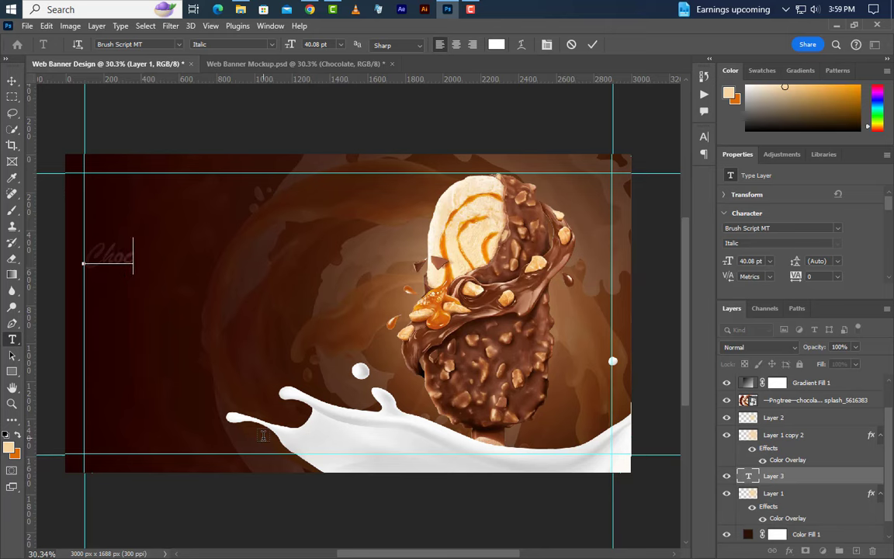
{"action": "type", "text": "olate"}
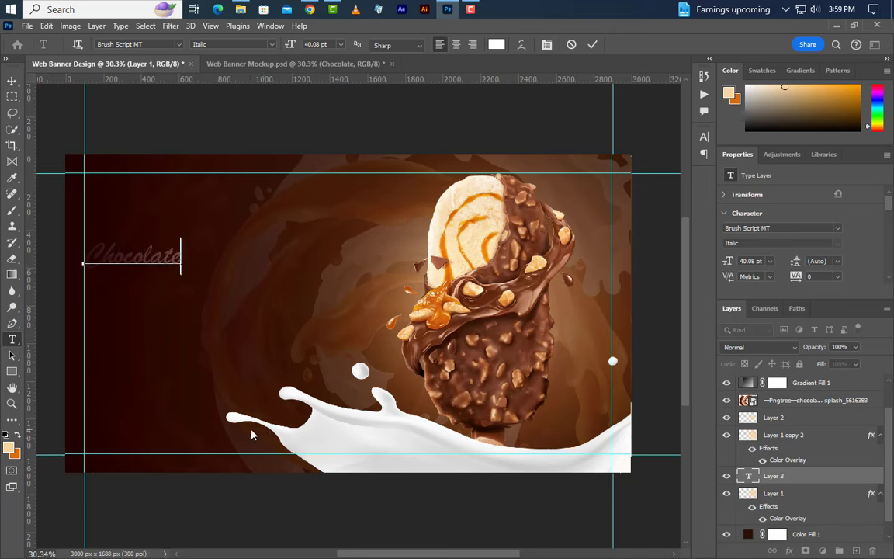
{"action": "left_click", "coordinate": [593, 45]}
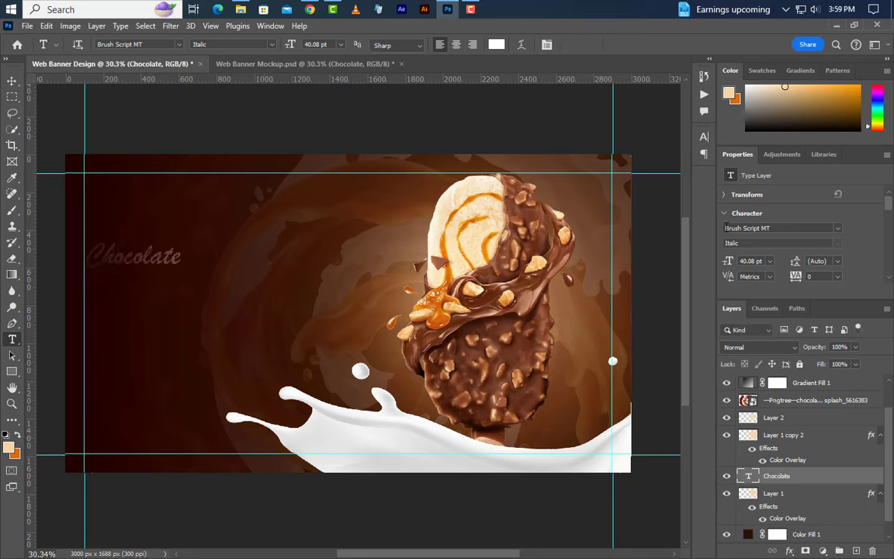
Set the font size of the "Chocolate" text to 105 pt
{"action": "left_click", "coordinate": [793, 229]}
{"action": "left_click", "coordinate": [748, 244]}
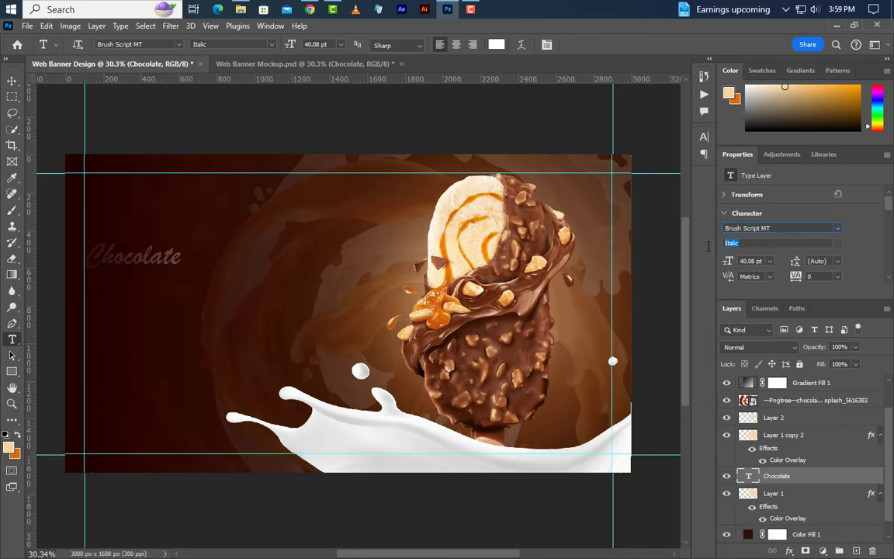
{"action": "left_click", "coordinate": [727, 262]}
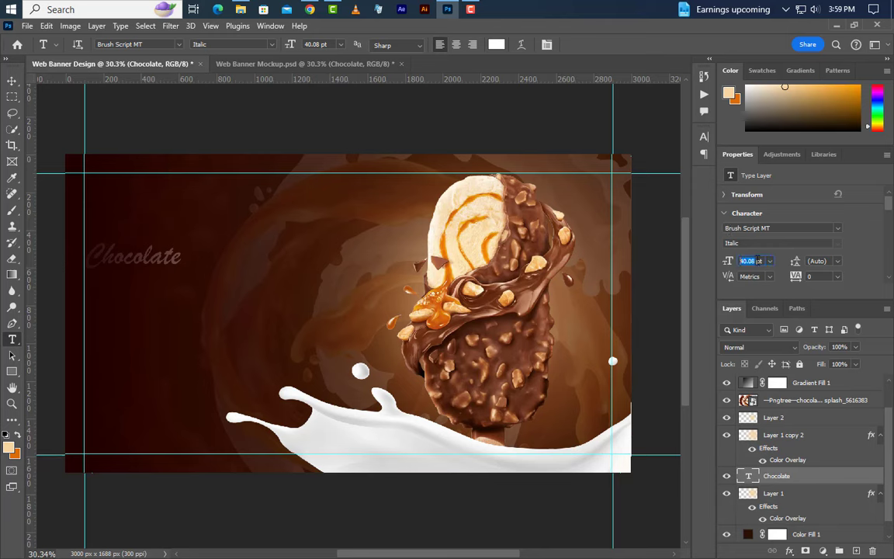
{"action": "type", "text": "105 pt"}
{"action": "key", "text": "Return"}
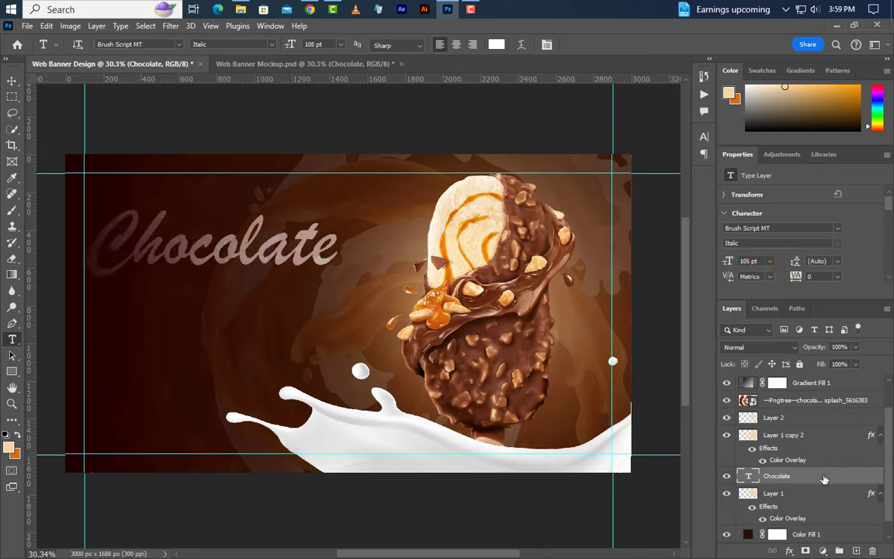
Move the Chocolate text layer to the top of the layer stack, above Milk Splash
{"action": "left_click_drag", "start_coordinate": [824, 479], "coordinate": [824, 376]}
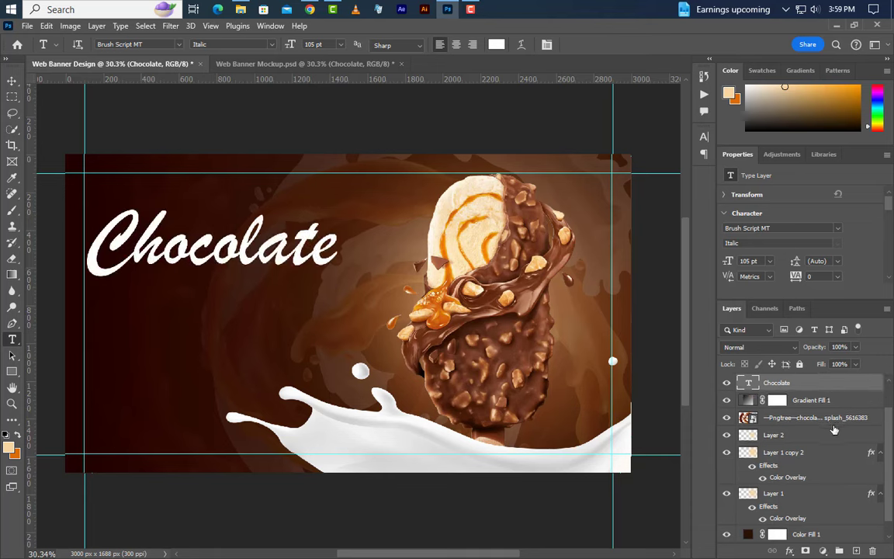
{"action": "left_click", "coordinate": [825, 401]}
{"action": "scroll", "coordinate": [833, 435], "scroll_direction": "up", "scroll_amount": 2}
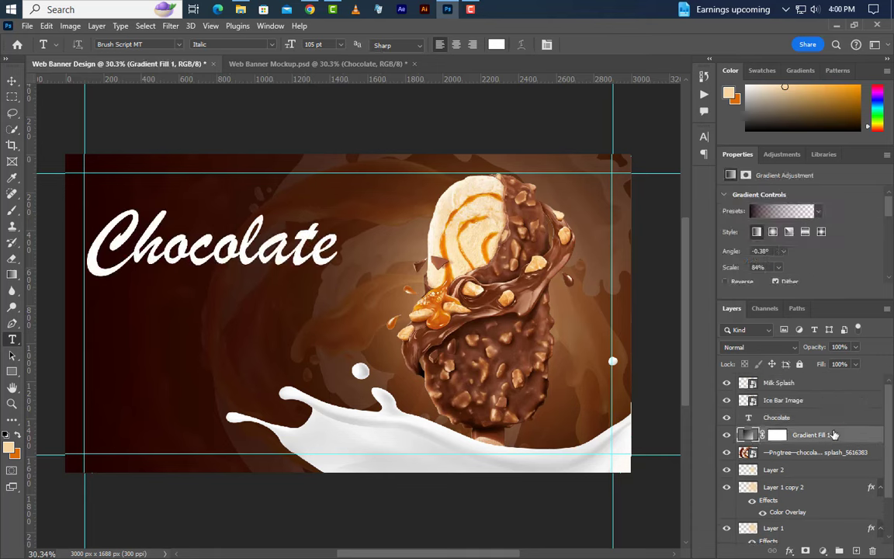
{"action": "left_click", "coordinate": [822, 418]}
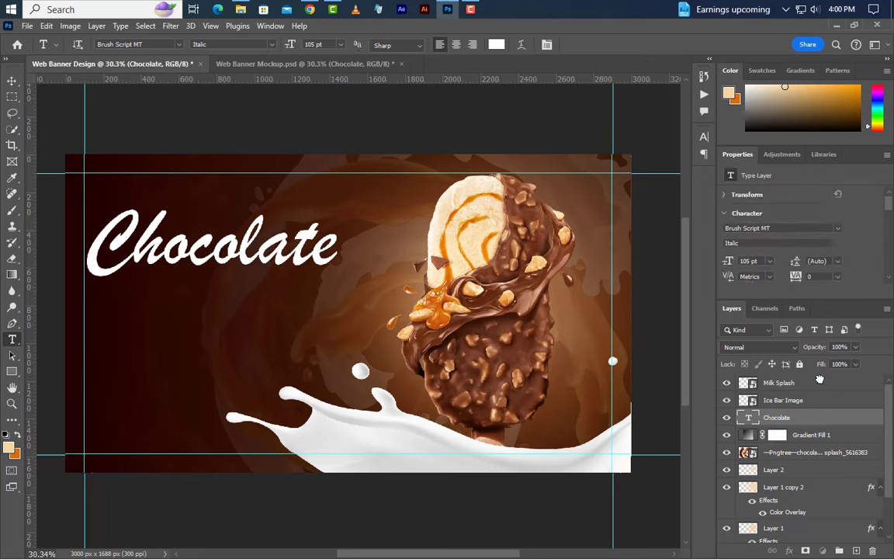
{"action": "left_click_drag", "start_coordinate": [819, 378], "coordinate": [819, 378]}
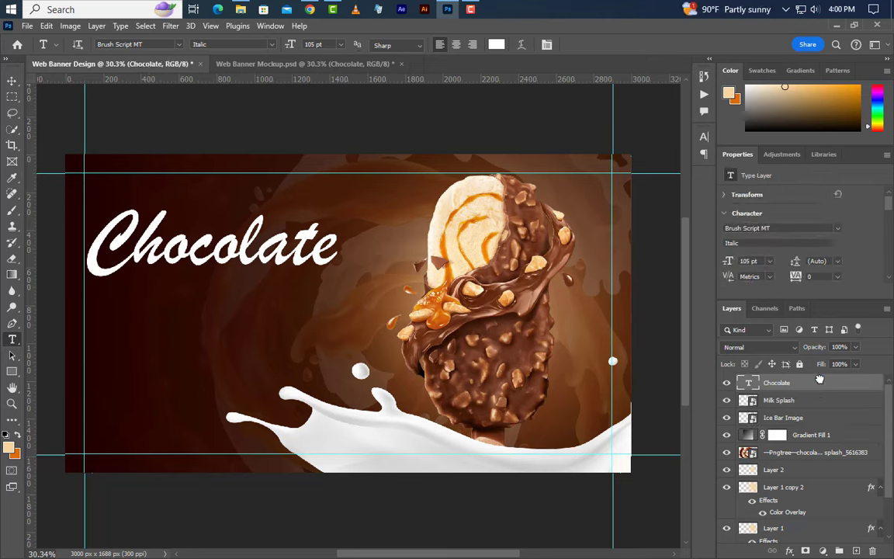
Group the Milk Splash and Ice Bar Image layers and name the group "Image"
{"action": "left_click", "coordinate": [813, 401]}
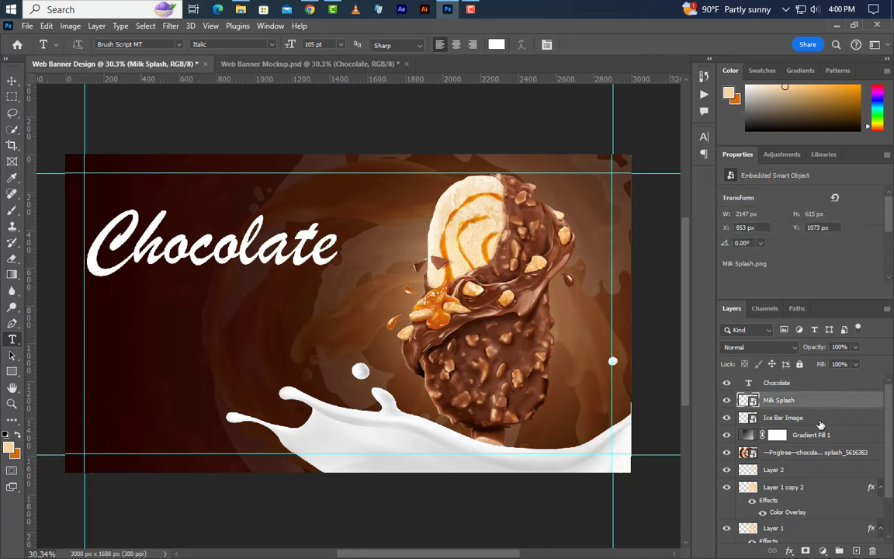
{"action": "left_click", "coordinate": [820, 419], "text": "shift"}
{"action": "left_click", "coordinate": [840, 551]}
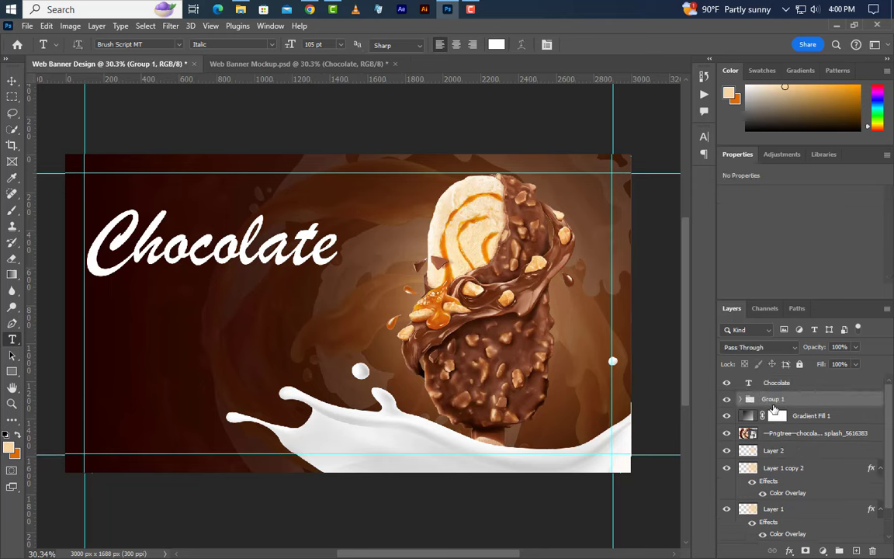
{"action": "double_click", "coordinate": [773, 399]}
{"action": "type", "text": "Image"}
{"action": "key", "text": "Return"}
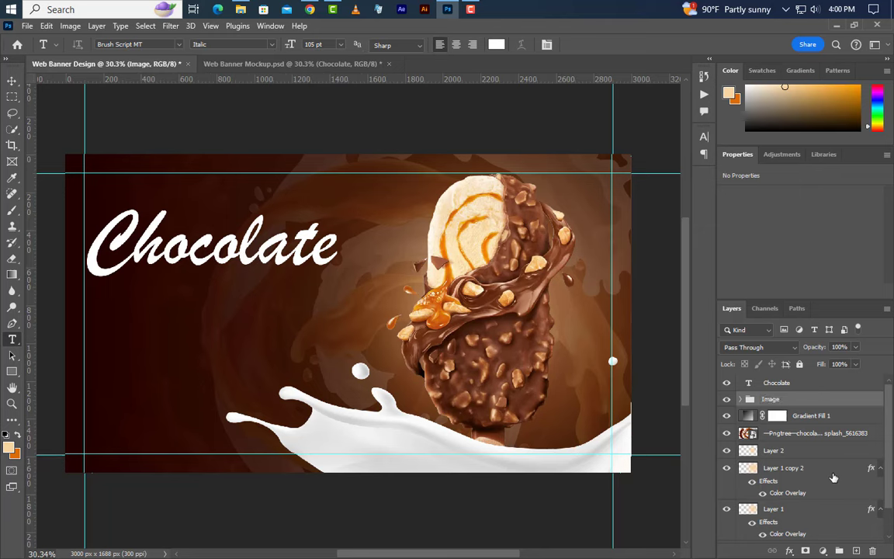
Group the background layers from Gradient Fill 1 down to Layer 1, leaving out Color Fill 1 and Background
{"action": "left_click", "coordinate": [821, 417]}
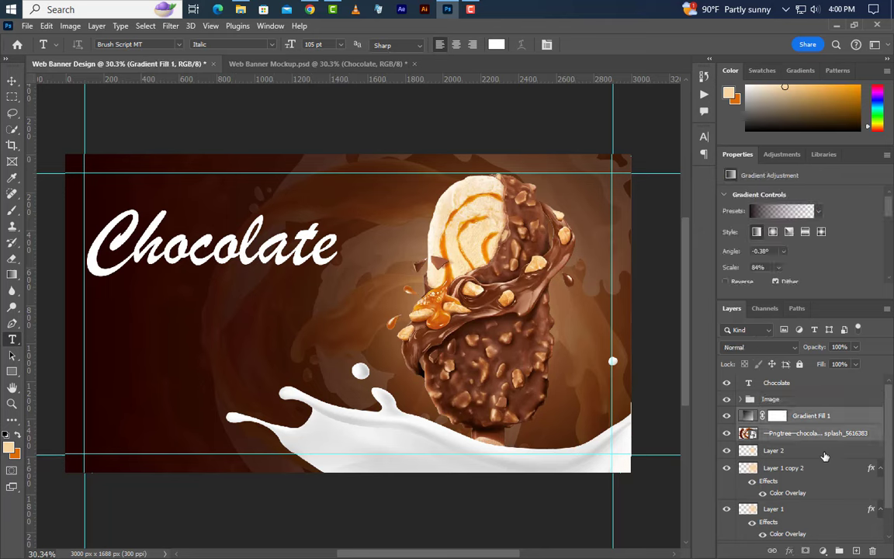
{"action": "left_click", "coordinate": [827, 452], "text": "shift"}
{"action": "left_click", "coordinate": [880, 468]}
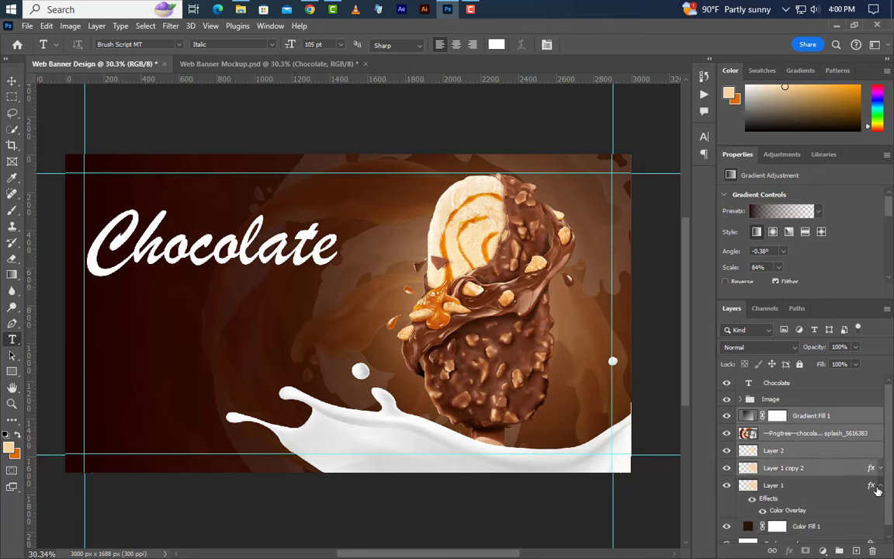
{"action": "left_click", "coordinate": [880, 485]}
{"action": "left_click", "coordinate": [806, 486], "text": "shift"}
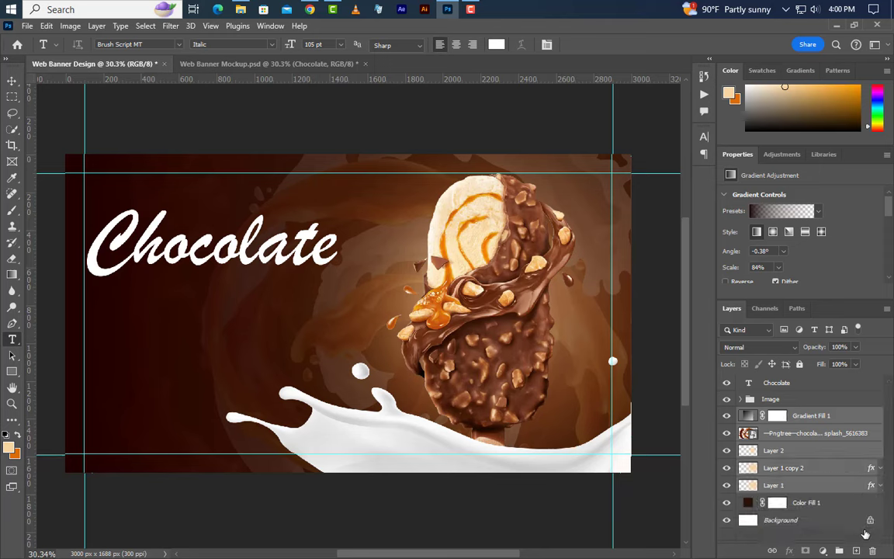
{"action": "left_click", "coordinate": [841, 550]}
Duplicate the Chocolate text layer within the banner document
{"action": "left_click", "coordinate": [793, 388]}
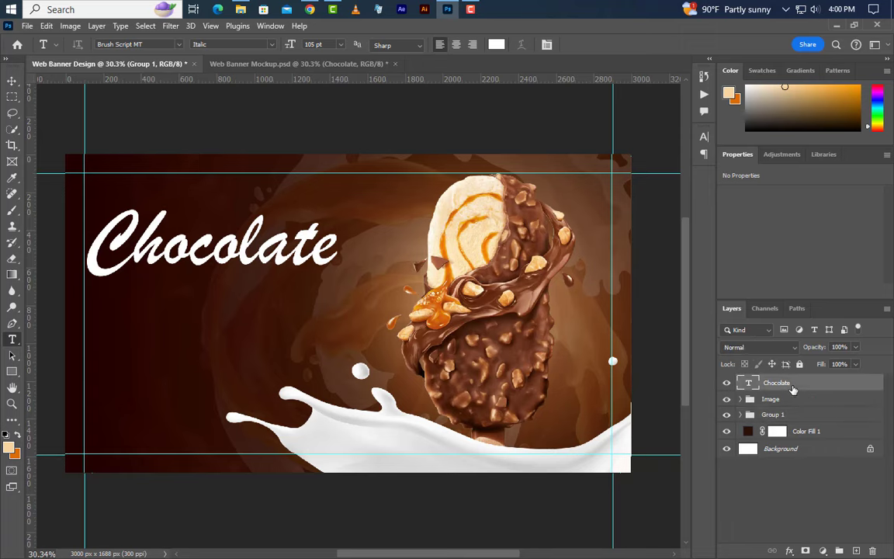
{"action": "key", "text": "v"}
{"action": "scroll", "coordinate": [232, 238], "scroll_direction": "up", "scroll_amount": 6}
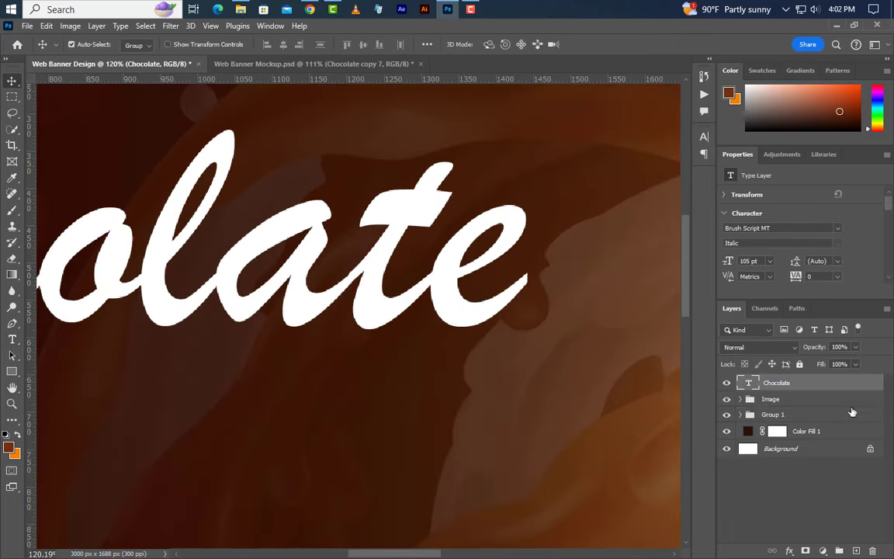
{"action": "right_click", "coordinate": [846, 388]}
{"action": "left_click", "coordinate": [776, 70]}
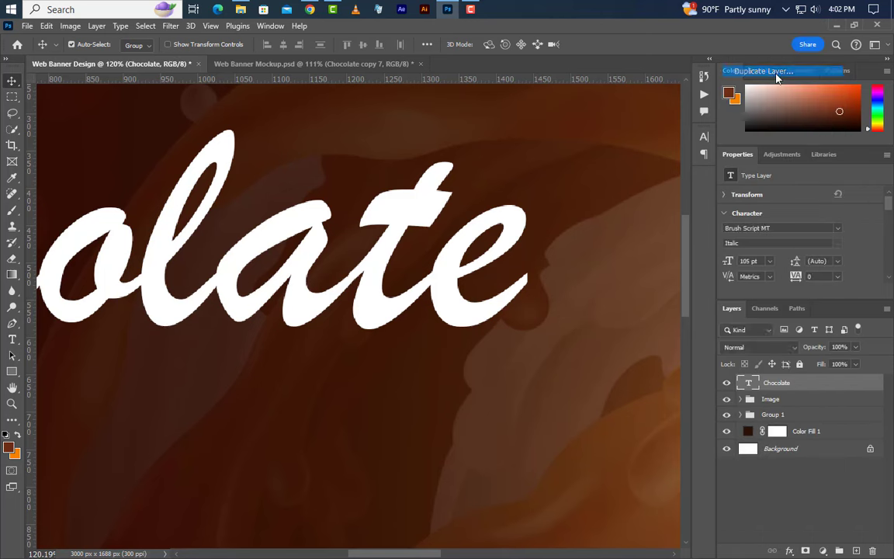
{"action": "left_click", "coordinate": [549, 166]}
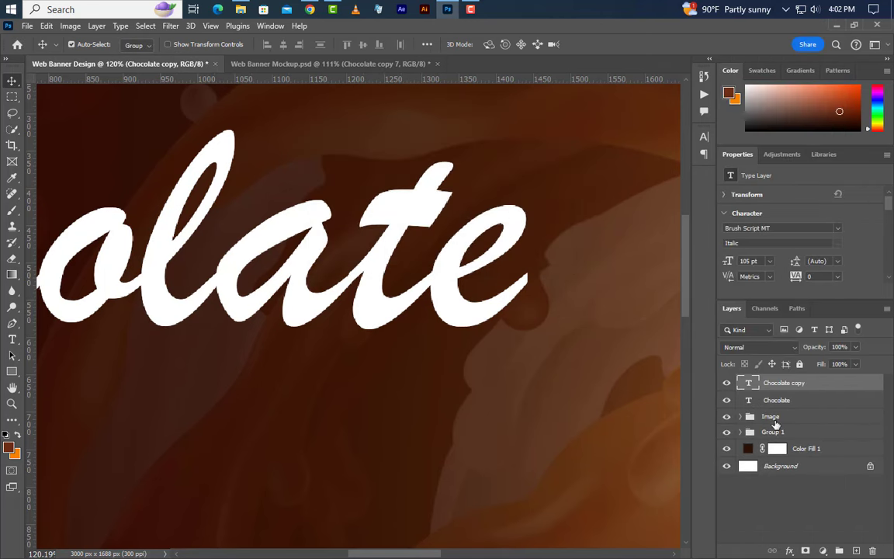
Nudge the original Chocolate text layer slightly right and down beneath its copy
{"action": "left_click", "coordinate": [809, 405]}
{"action": "key", "text": "Right"}
{"action": "key", "text": "Down"}
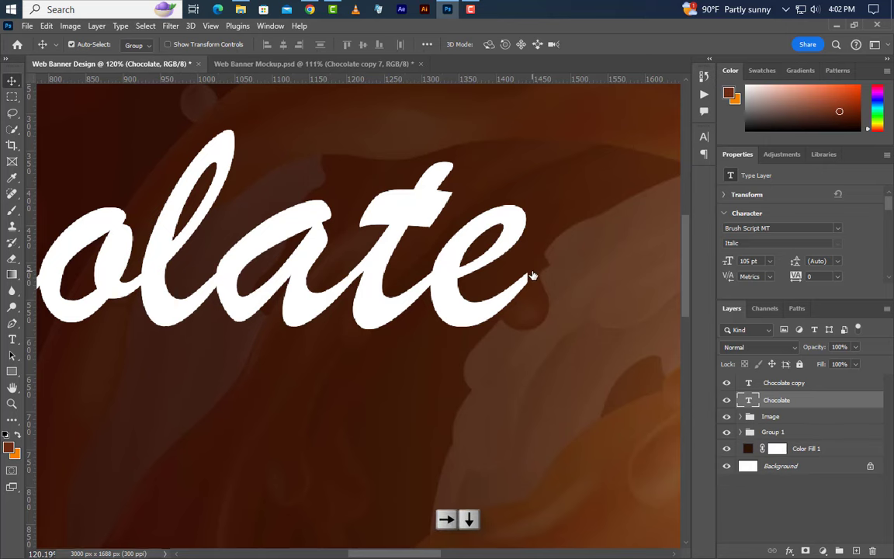
{"action": "key", "text": "Right"}
{"action": "key", "text": "Down"}
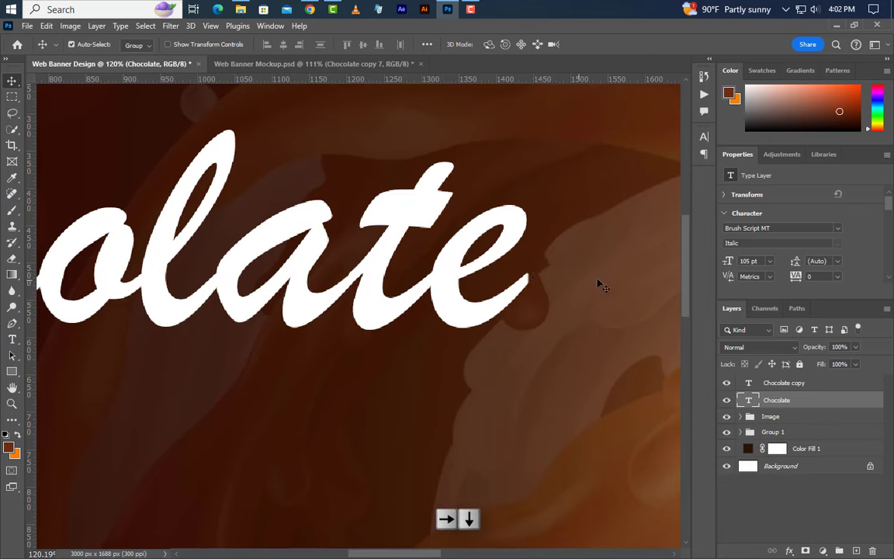
Change the text color of the original Chocolate layer to the orange background color, f38101
{"action": "left_click", "coordinate": [702, 137]}
{"action": "left_click", "coordinate": [670, 207]}
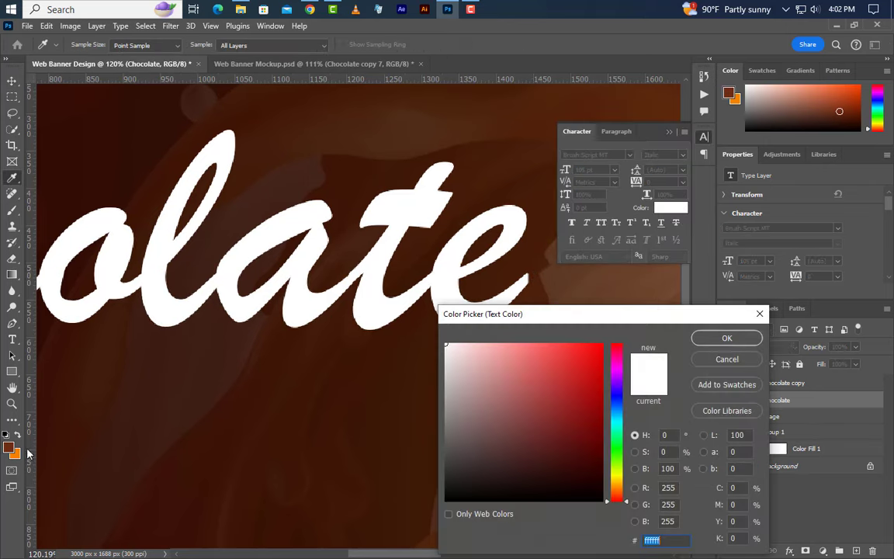
{"action": "left_click", "coordinate": [18, 452]}
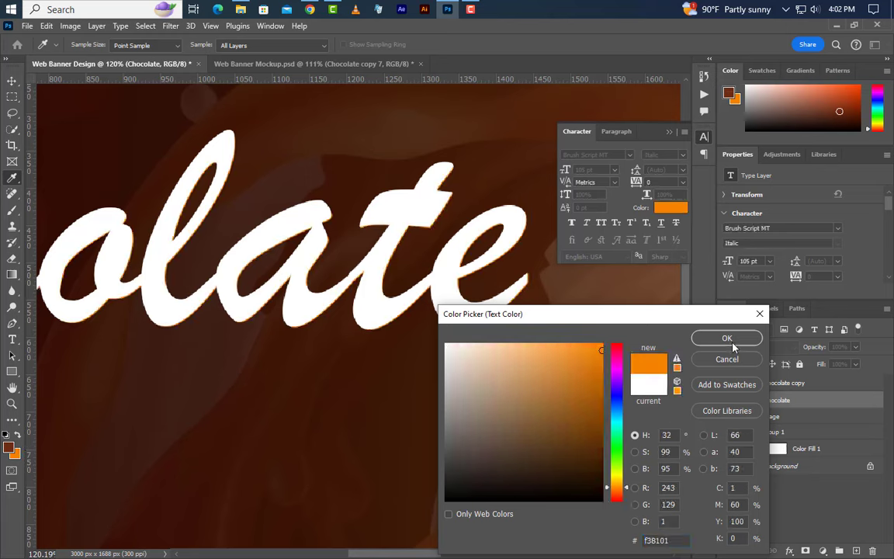
{"action": "left_click", "coordinate": [727, 338]}
{"action": "left_click", "coordinate": [668, 134]}
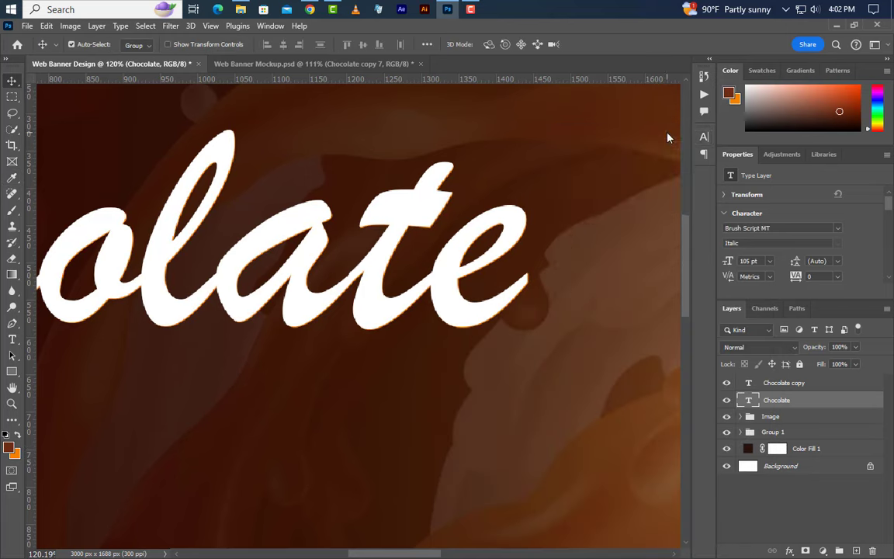
Duplicate the orange Chocolate layer, place the duplicate directly below it and nudge it slightly down and right
{"action": "right_click", "coordinate": [735, 399]}
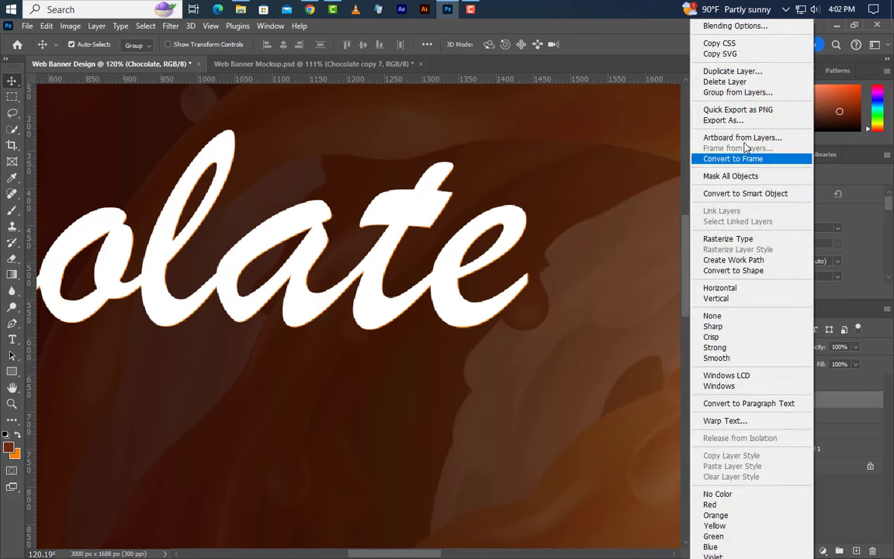
{"action": "left_click", "coordinate": [737, 72]}
{"action": "key", "text": "Return"}
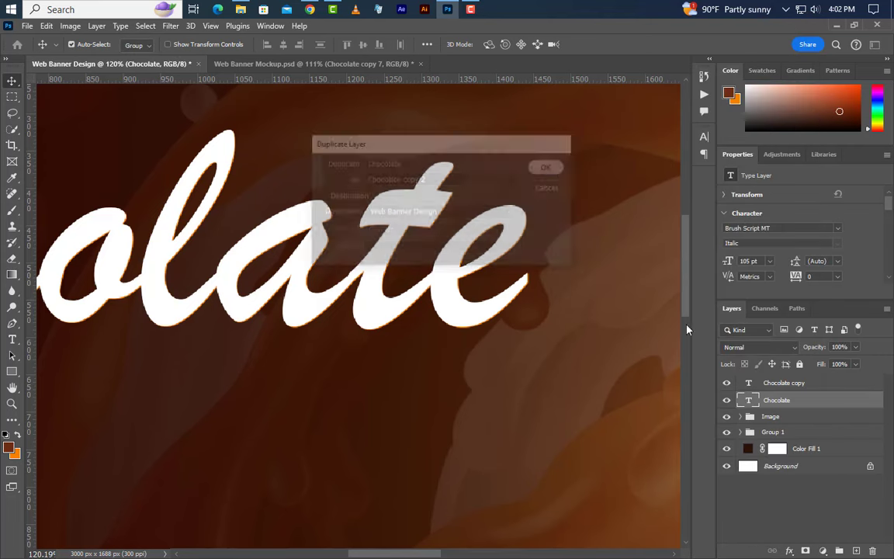
{"action": "left_click_drag", "start_coordinate": [821, 404], "coordinate": [818, 425]}
{"action": "key", "text": "Down"}
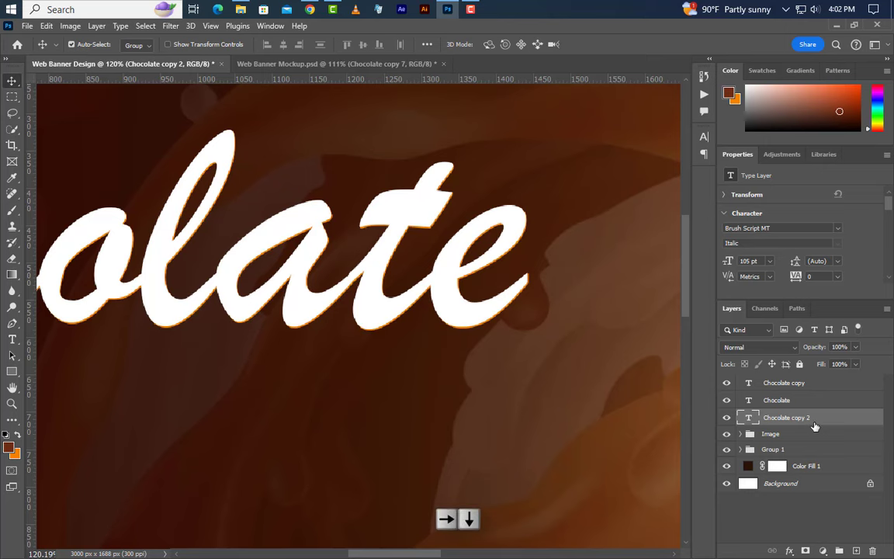
{"action": "key", "text": "Right"}
Duplicate Chocolate copy 2, place the new copy directly beneath it and offset it slightly further down and right
{"action": "right_click", "coordinate": [768, 380]}
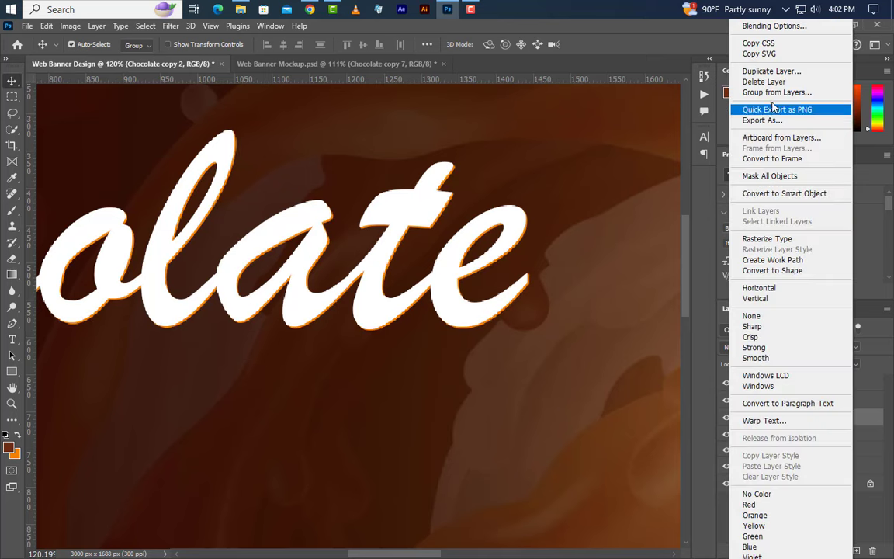
{"action": "left_click", "coordinate": [721, 68]}
{"action": "left_click", "coordinate": [549, 166]}
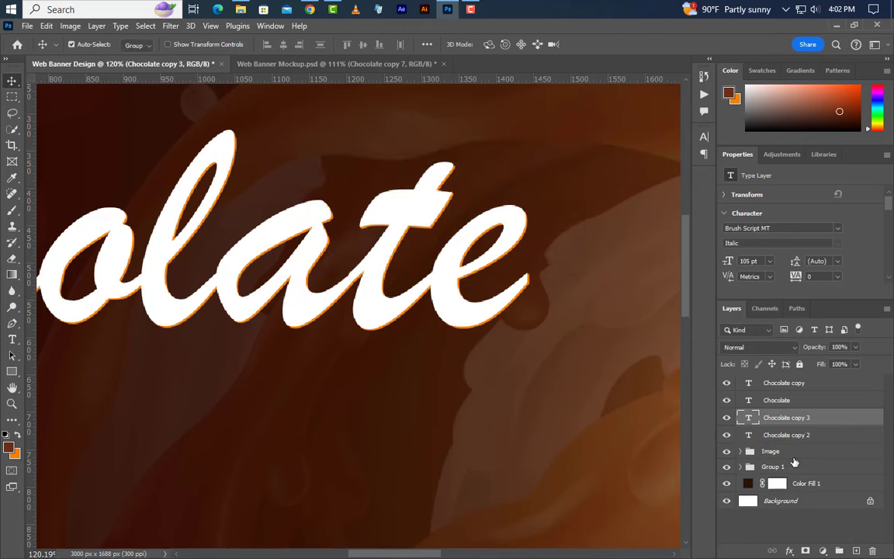
{"action": "left_click_drag", "start_coordinate": [844, 422], "coordinate": [838, 450]}
{"action": "key", "text": "Down"}
{"action": "key", "text": "Down"}
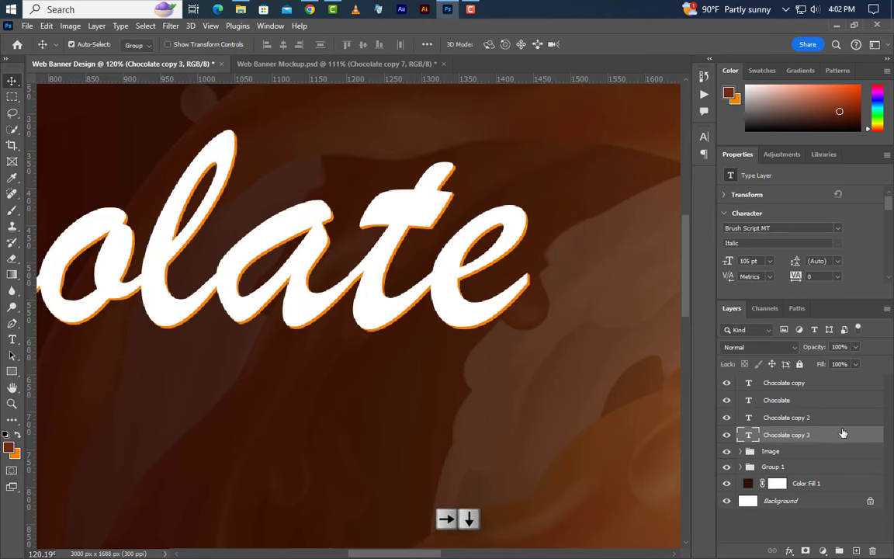
Duplicate Chocolate copy 3, place the new copy directly beneath it and nudge it slightly right and down
{"action": "right_click", "coordinate": [845, 437]}
{"action": "left_click", "coordinate": [772, 72]}
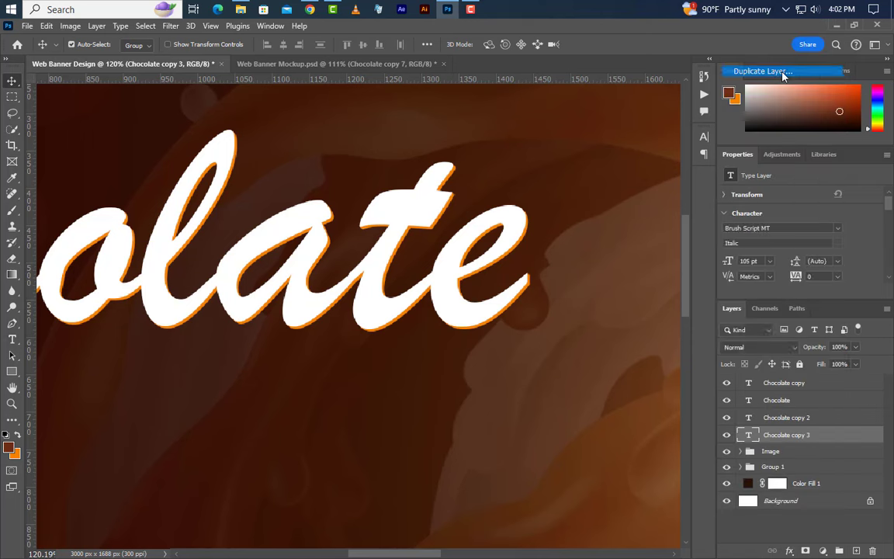
{"action": "key", "text": "Return"}
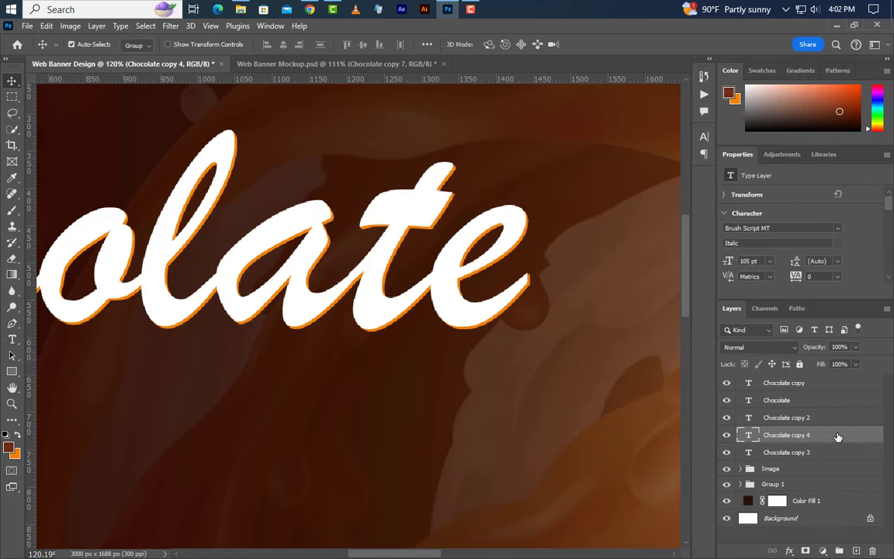
{"action": "left_click_drag", "start_coordinate": [842, 435], "coordinate": [830, 461]}
{"action": "key", "text": "Right"}
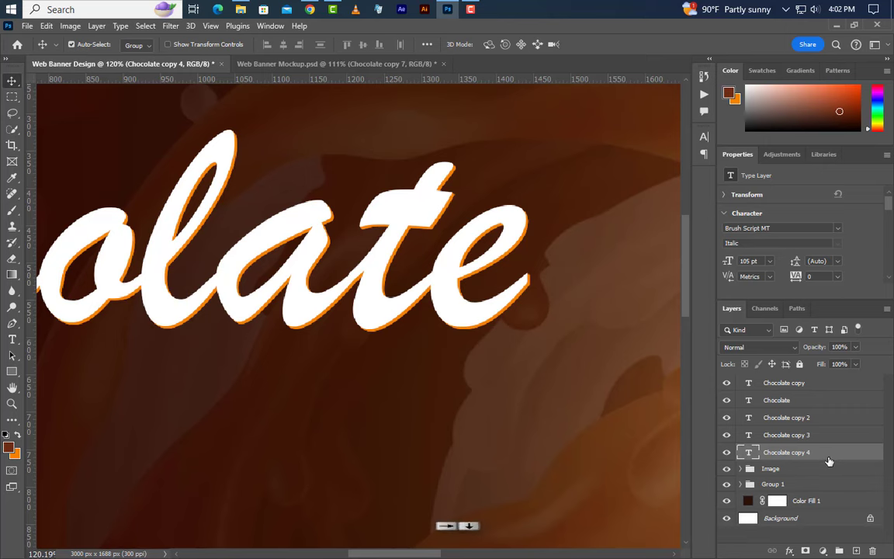
{"action": "key", "text": "Down"}
Change the text color of Chocolate copy 4 to the brown foreground color, 6d2d14
{"action": "left_click", "coordinate": [703, 137]}
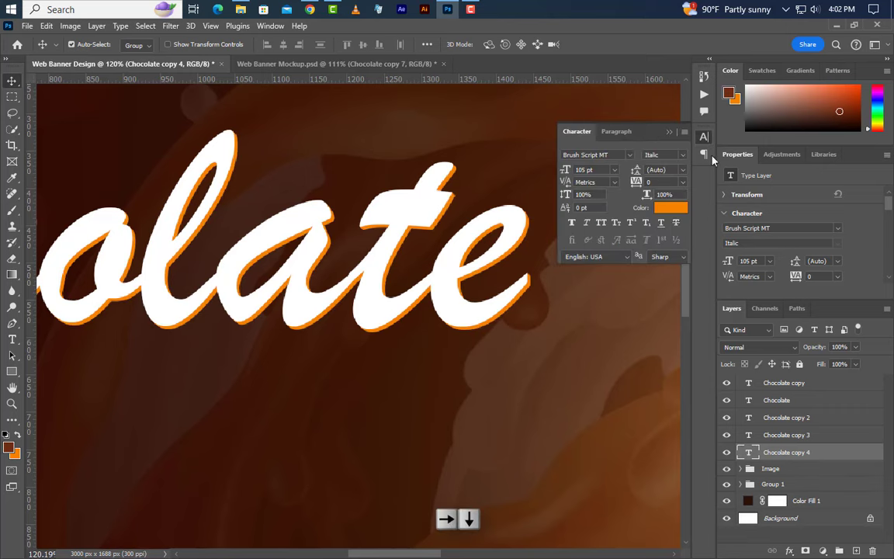
{"action": "left_click", "coordinate": [672, 208]}
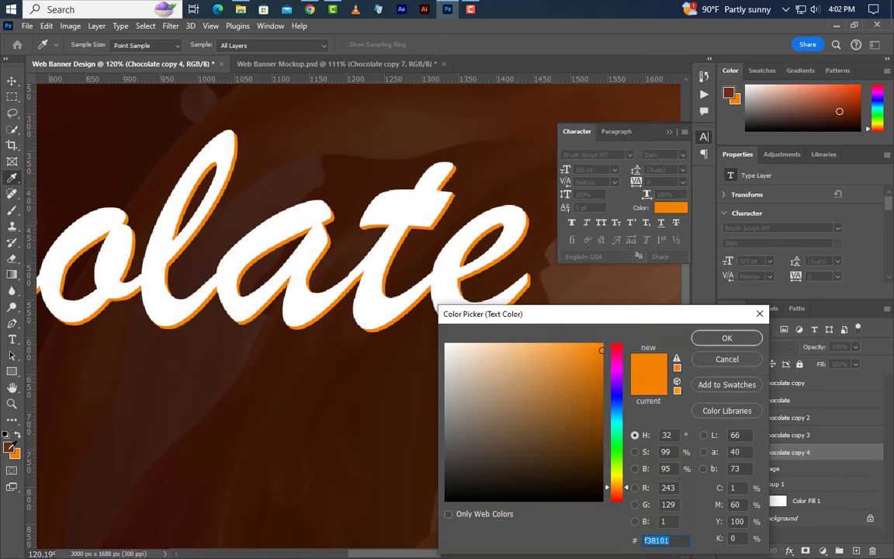
{"action": "left_click", "coordinate": [8, 447]}
{"action": "left_click", "coordinate": [728, 339]}
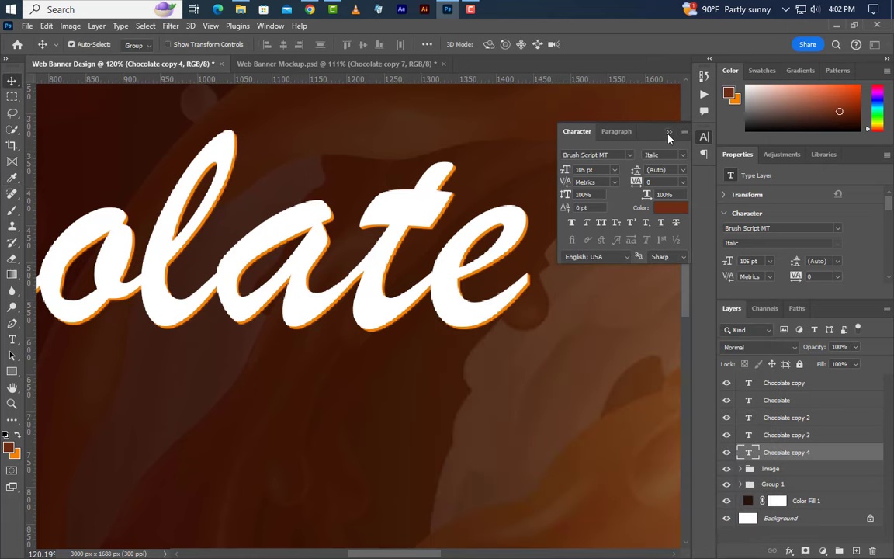
{"action": "left_click", "coordinate": [669, 132]}
Duplicate the brown Chocolate layer, move the duplicate directly below it and nudge it slightly right and down
{"action": "right_click", "coordinate": [828, 462]}
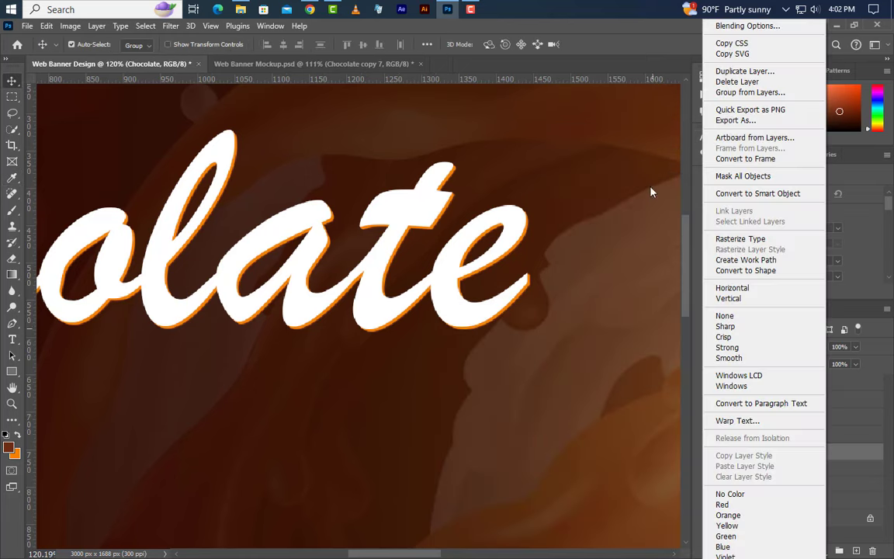
{"action": "left_click", "coordinate": [764, 70]}
{"action": "left_click", "coordinate": [549, 166]}
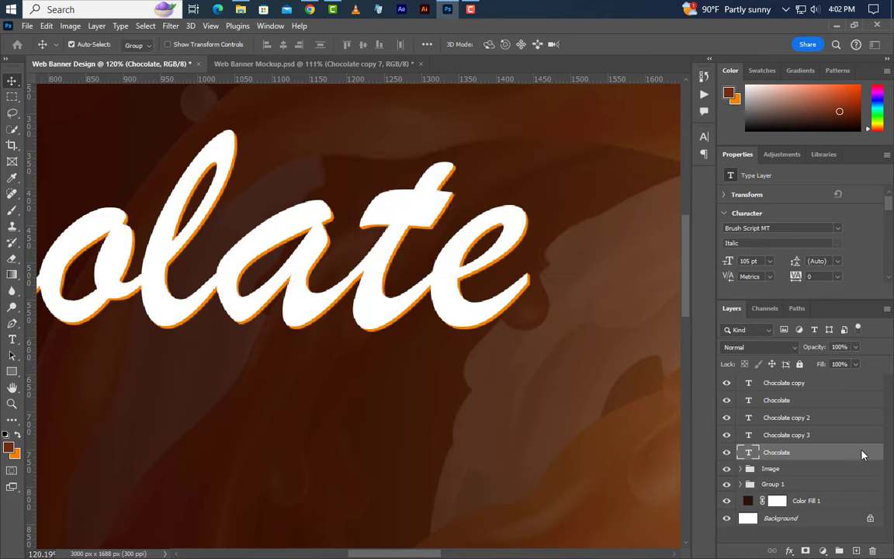
{"action": "left_click_drag", "start_coordinate": [862, 453], "coordinate": [837, 476]}
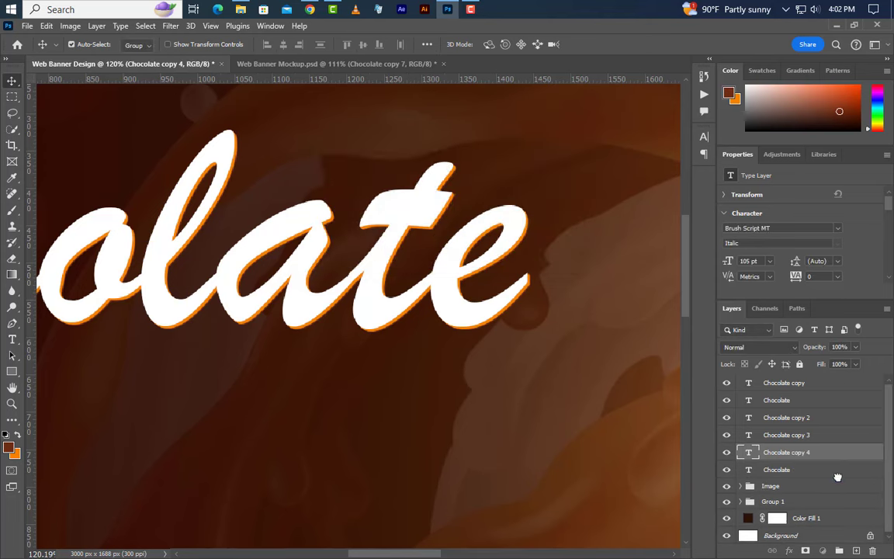
{"action": "key", "text": "Right"}
{"action": "key", "text": "Down"}
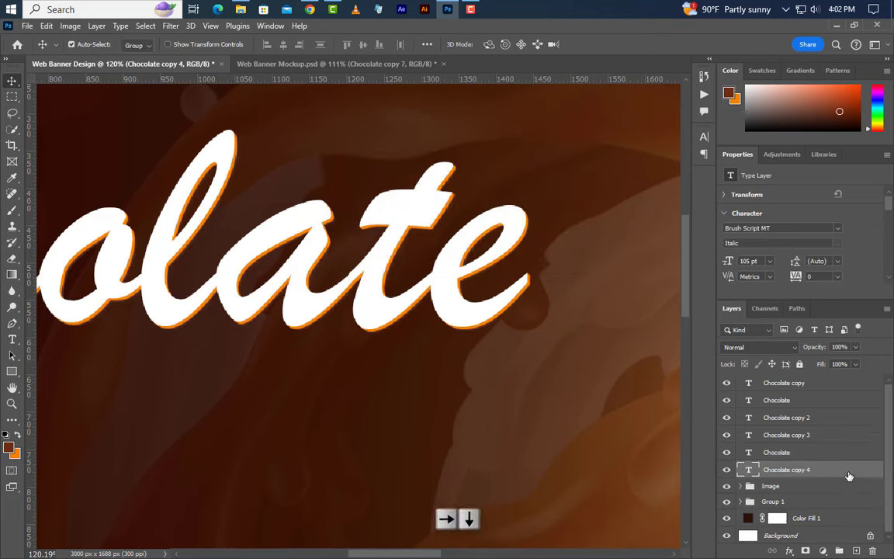
Duplicate Chocolate copy 4, place the new copy directly beneath it and offset it slightly right and down
{"action": "right_click", "coordinate": [849, 476]}
{"action": "left_click", "coordinate": [764, 70]}
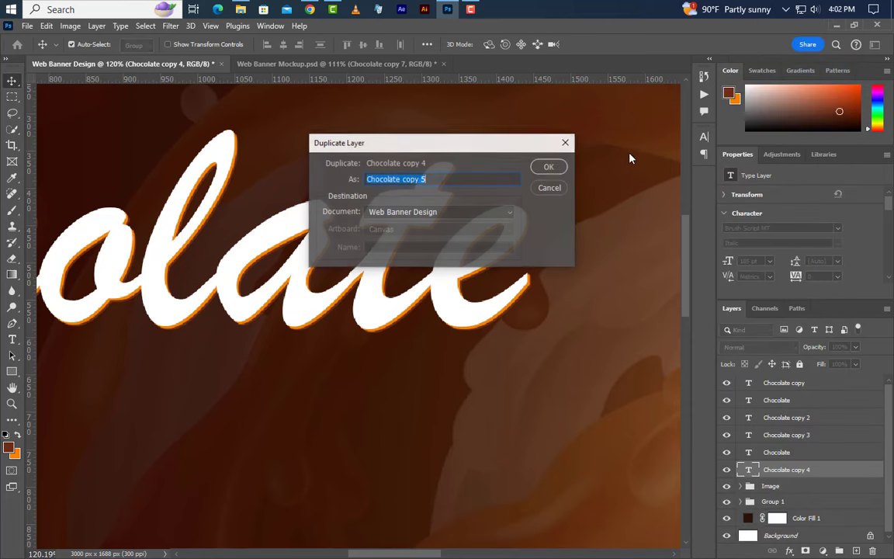
{"action": "left_click", "coordinate": [548, 167]}
{"action": "left_click_drag", "start_coordinate": [772, 472], "coordinate": [822, 494]}
{"action": "key", "text": "Right"}
{"action": "key", "text": "Down"}
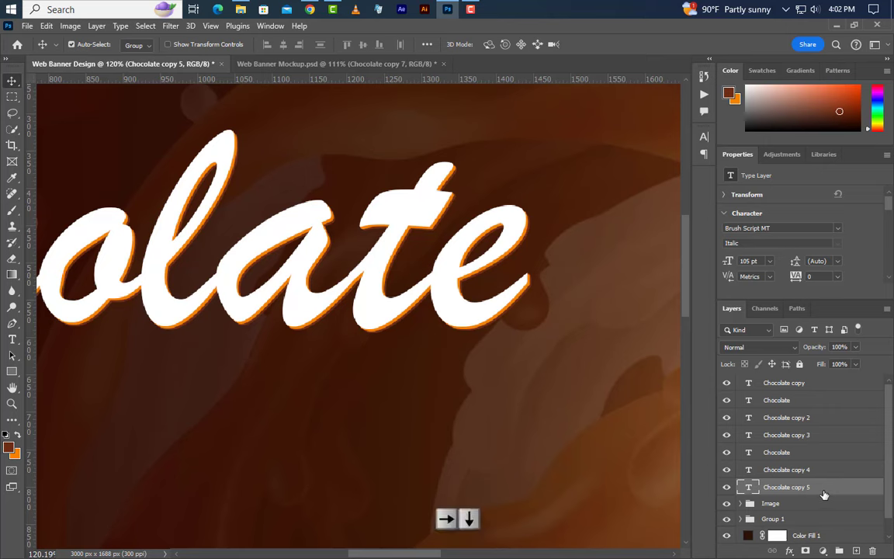
Duplicate Chocolate copy 5, move the new copy directly below it and shift it slightly right and down
{"action": "right_click", "coordinate": [852, 495]}
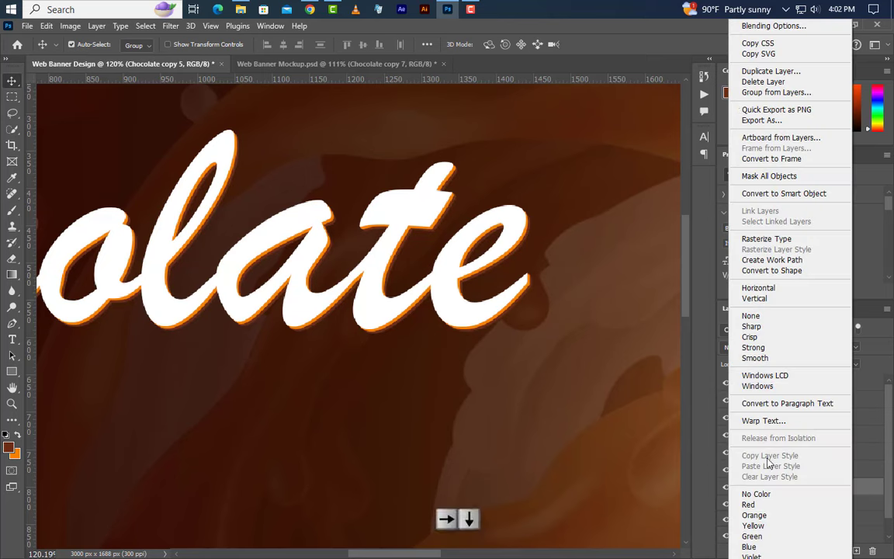
{"action": "left_click", "coordinate": [776, 68]}
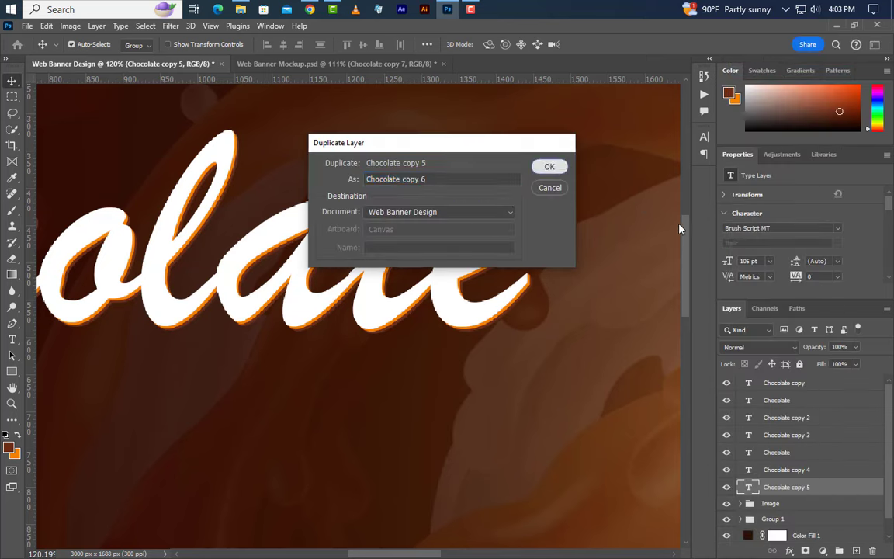
{"action": "left_click", "coordinate": [549, 166]}
{"action": "left_click_drag", "start_coordinate": [825, 493], "coordinate": [826, 514]}
{"action": "scroll", "coordinate": [801, 478], "scroll_direction": "down", "scroll_amount": 2}
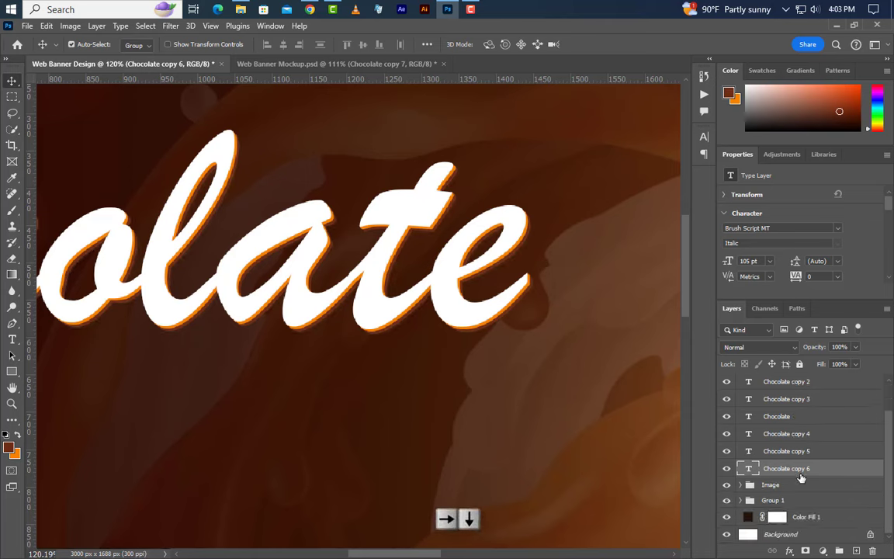
Change the text color of Chocolate copy 6 to black, 000000
{"action": "left_click", "coordinate": [703, 136]}
{"action": "left_click", "coordinate": [671, 208]}
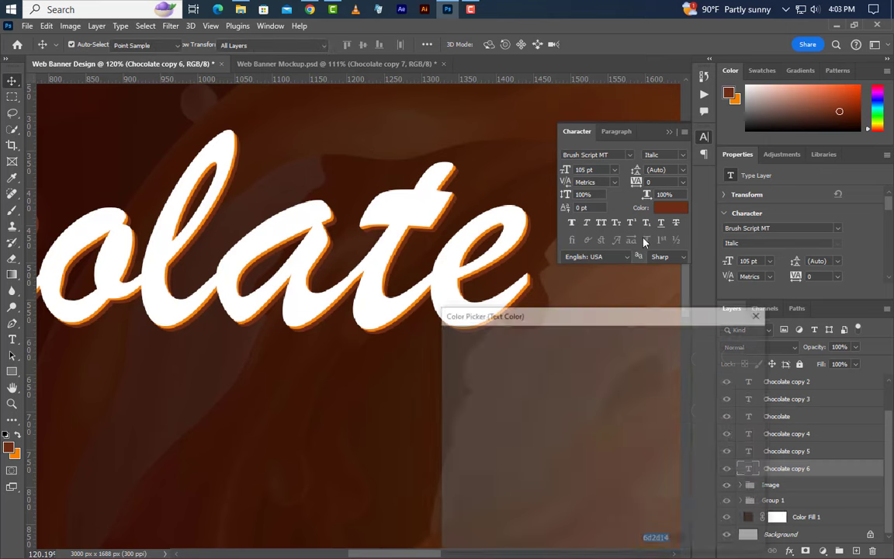
{"action": "type", "text": "000000"}
{"action": "left_click", "coordinate": [747, 339]}
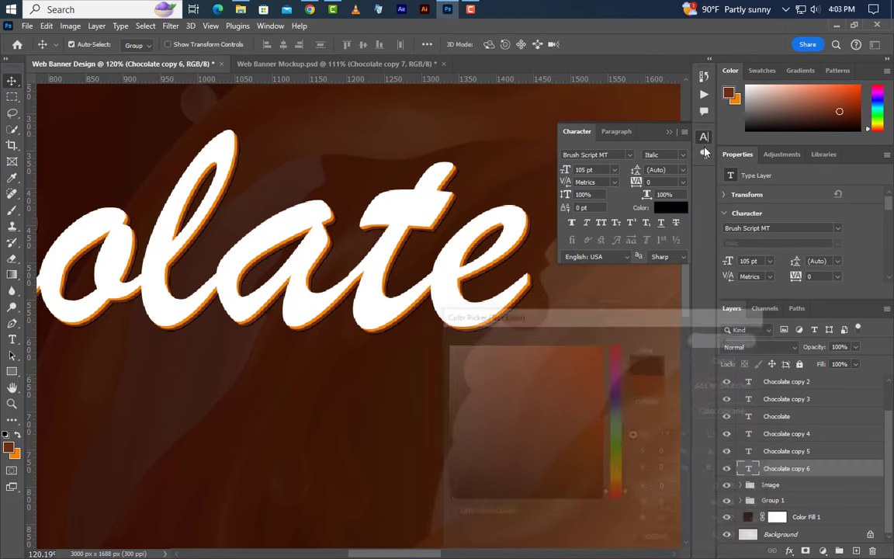
{"action": "left_click", "coordinate": [670, 133]}
Duplicate the black Chocolate layer, place the duplicate directly beneath it and nudge it slightly right and down
{"action": "right_click", "coordinate": [827, 474]}
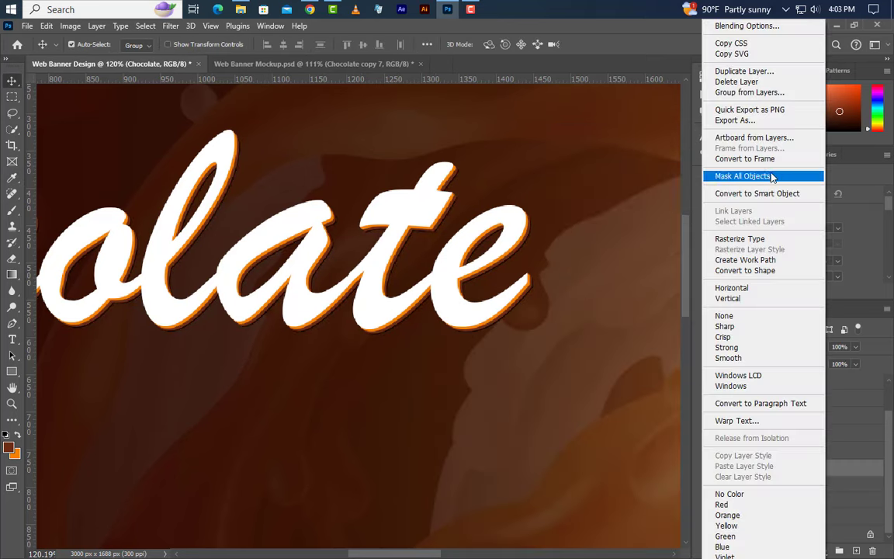
{"action": "left_click", "coordinate": [772, 71]}
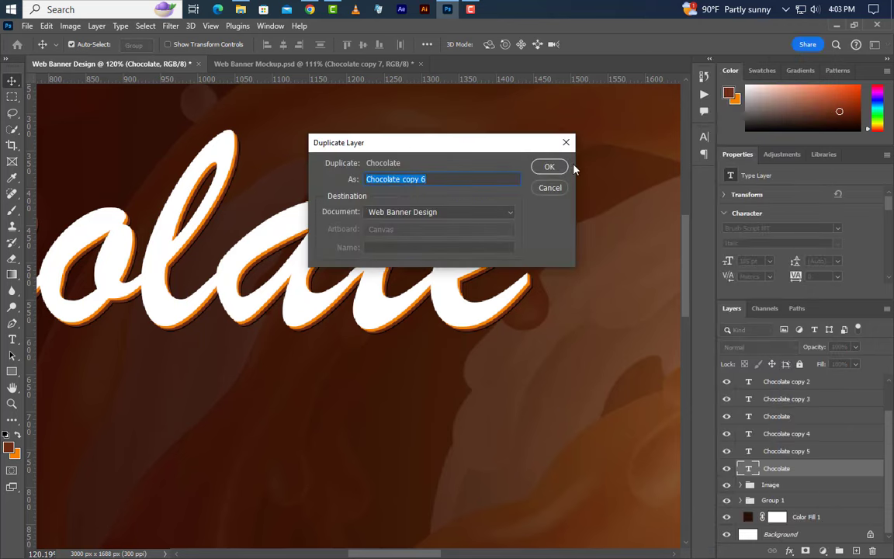
{"action": "left_click", "coordinate": [550, 167]}
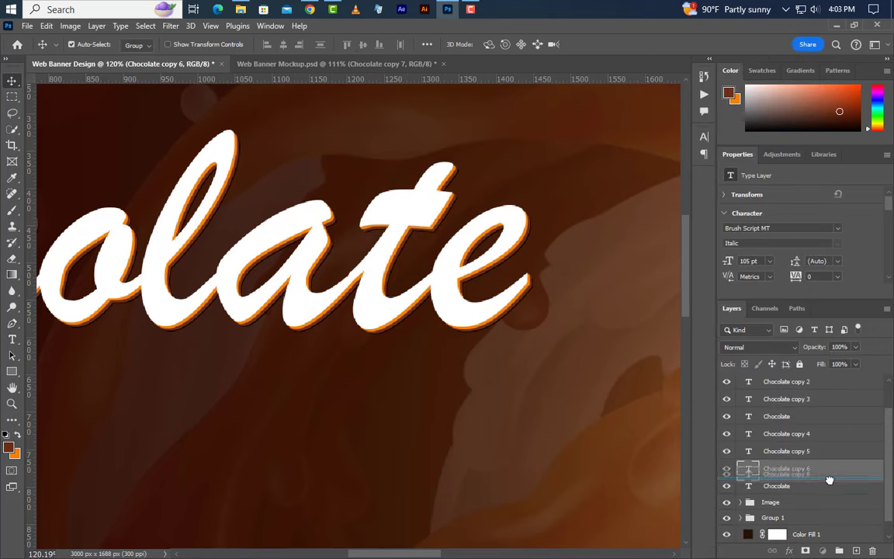
{"action": "left_click_drag", "start_coordinate": [831, 473], "coordinate": [828, 490]}
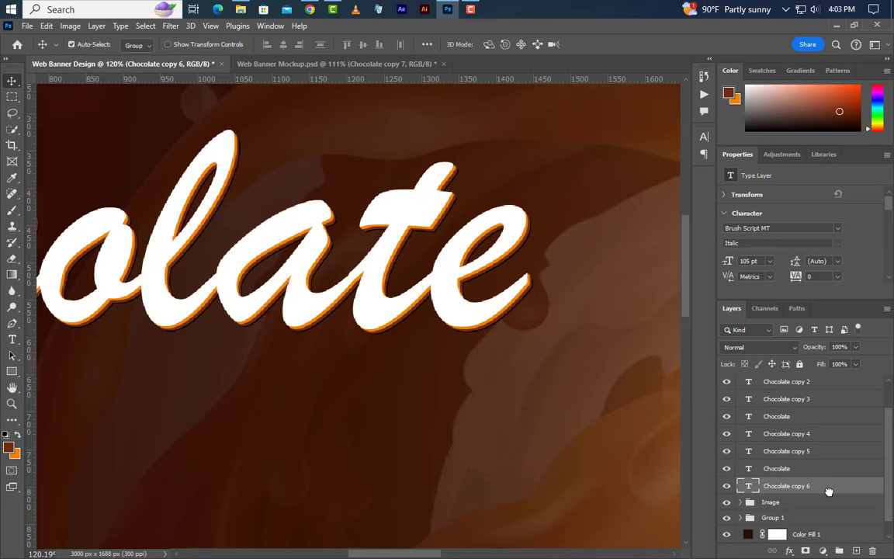
Duplicate the black Chocolate copy 6, place the new copy directly beneath it and offset it slightly right and down
{"action": "right_click", "coordinate": [830, 488]}
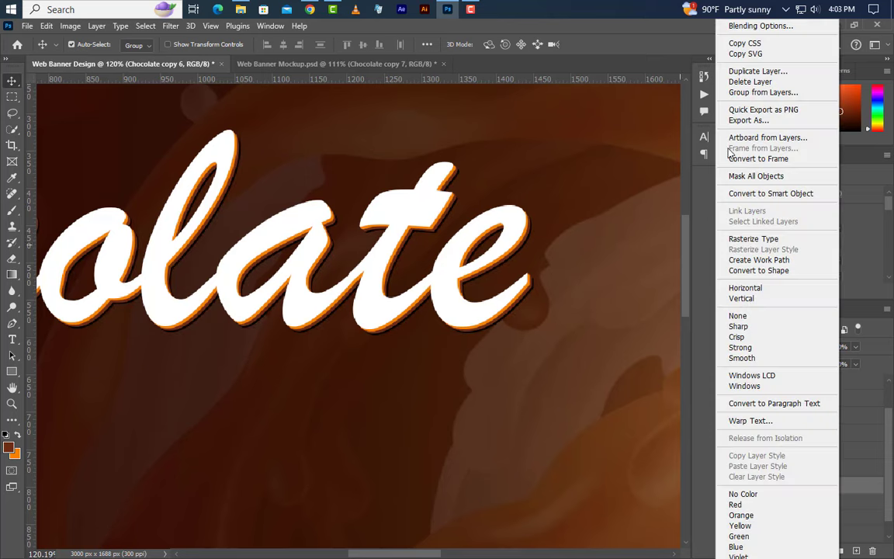
{"action": "left_click", "coordinate": [758, 72]}
{"action": "left_click", "coordinate": [549, 167]}
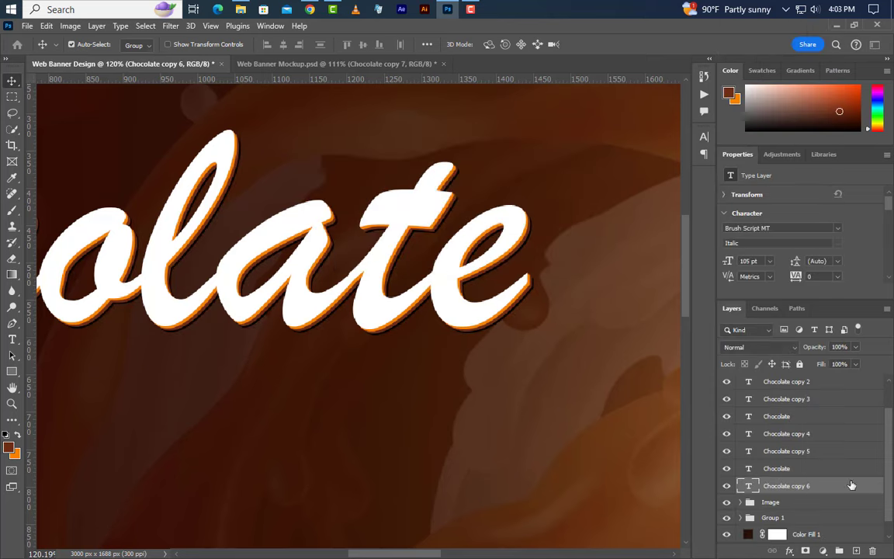
{"action": "left_click_drag", "start_coordinate": [832, 452], "coordinate": [828, 487]}
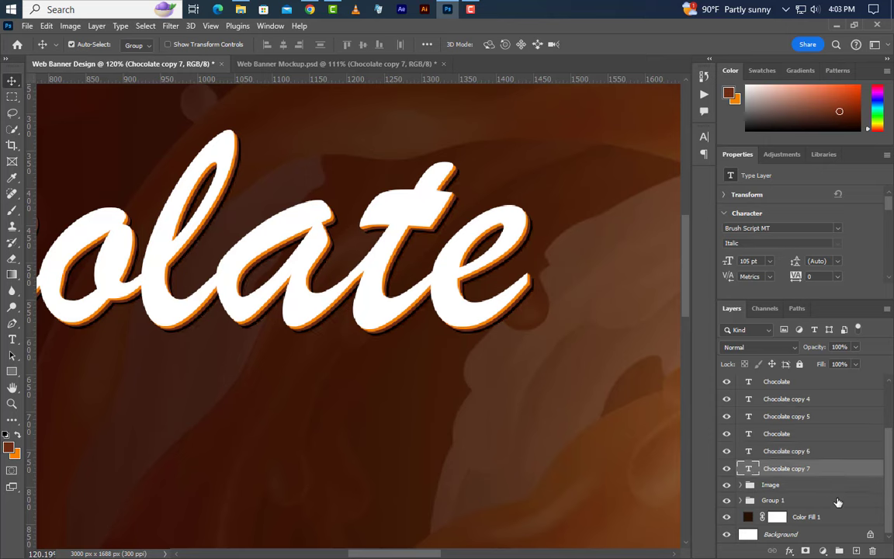
Duplicate Chocolate copy 7, move the new copy directly below it and shift it slightly further right and down
{"action": "right_click", "coordinate": [851, 474]}
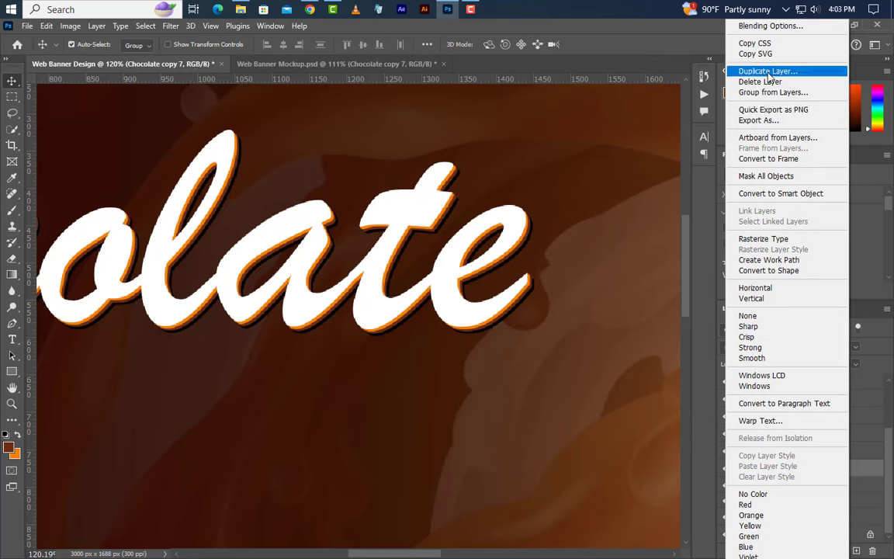
{"action": "left_click", "coordinate": [764, 68]}
{"action": "left_click", "coordinate": [552, 172]}
{"action": "left_click_drag", "start_coordinate": [831, 469], "coordinate": [831, 493]}
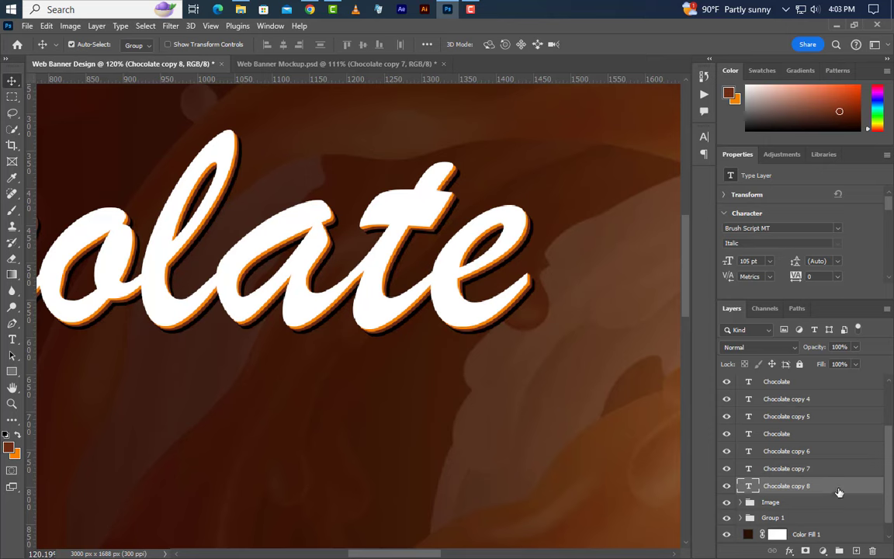
Add a black Multiply drop shadow to Chocolate copy 8 with 75% opacity, 90° angle, 10 px distance and 20 px size
{"action": "right_click", "coordinate": [837, 487]}
{"action": "key", "text": "Escape"}
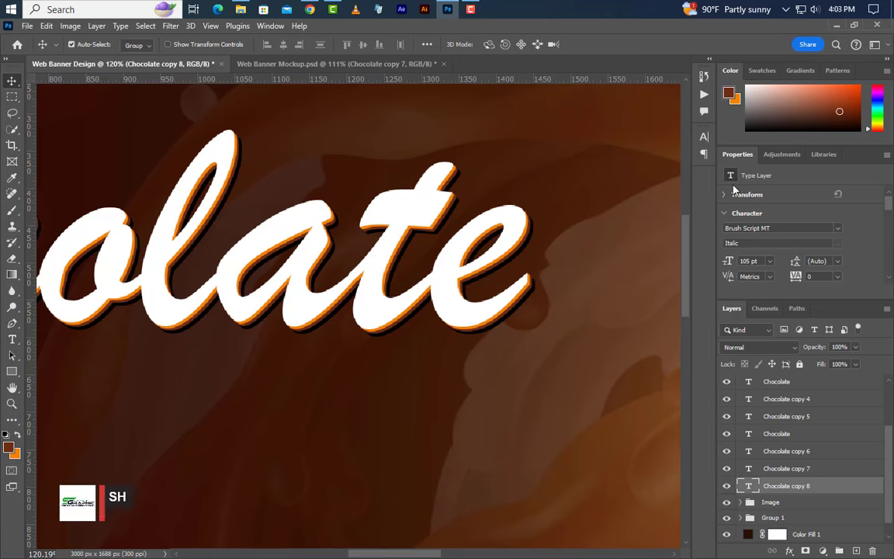
{"action": "left_click_drag", "start_coordinate": [580, 237], "coordinate": [711, 166]}
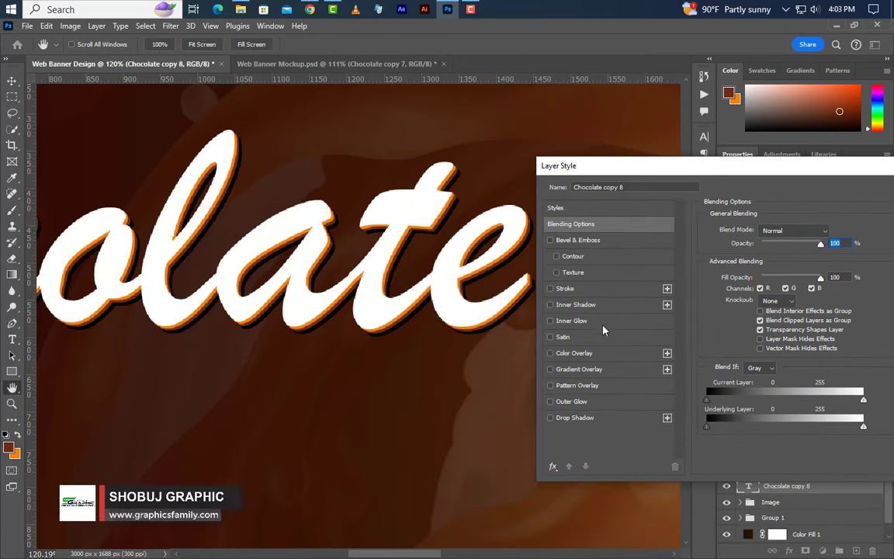
{"action": "left_click", "coordinate": [602, 417]}
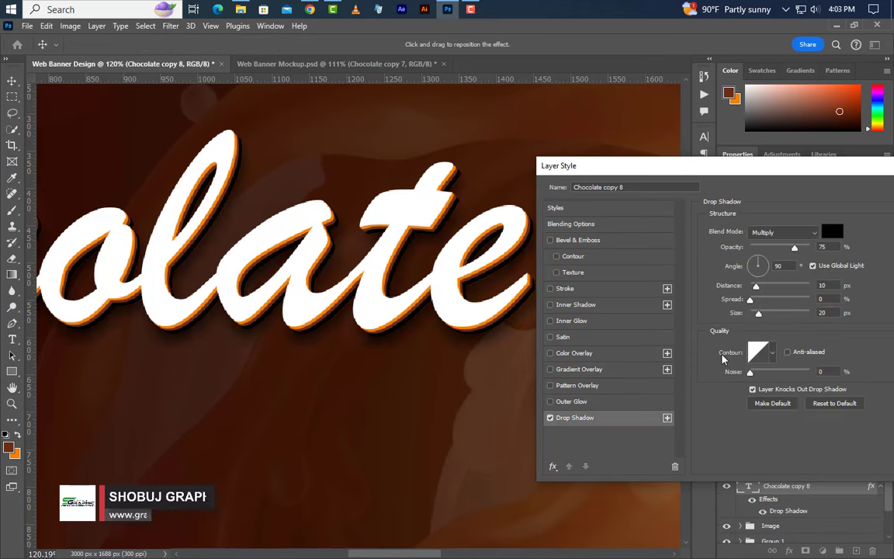
{"action": "left_click", "coordinate": [792, 246]}
{"action": "left_click", "coordinate": [784, 232]}
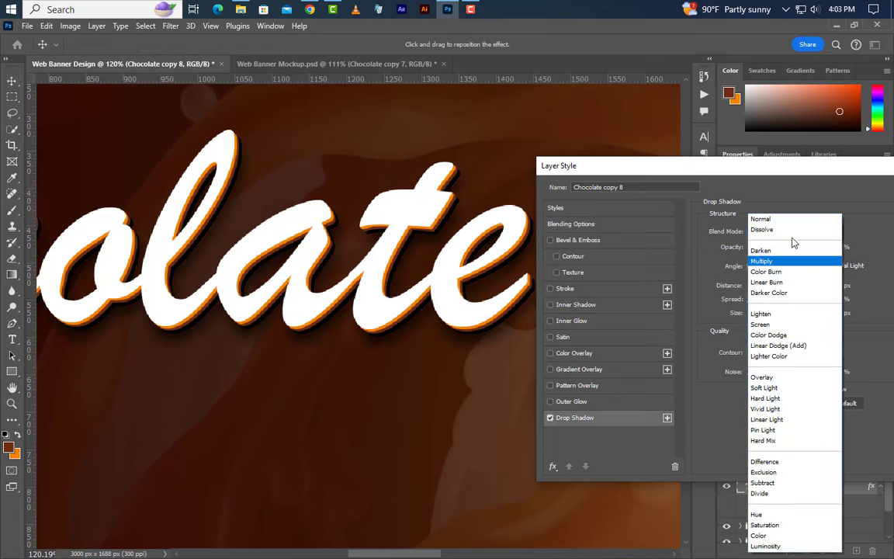
{"action": "left_click", "coordinate": [737, 256]}
{"action": "left_click", "coordinate": [831, 231]}
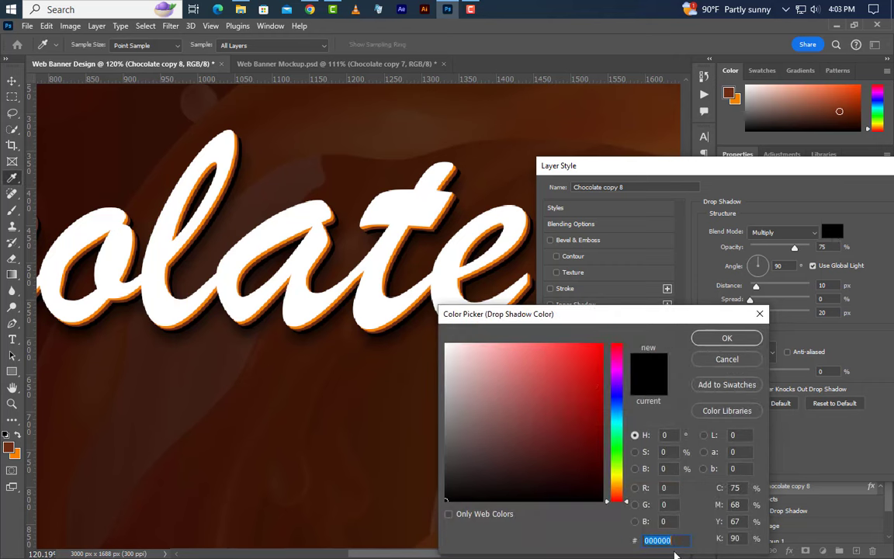
{"action": "left_click", "coordinate": [734, 342]}
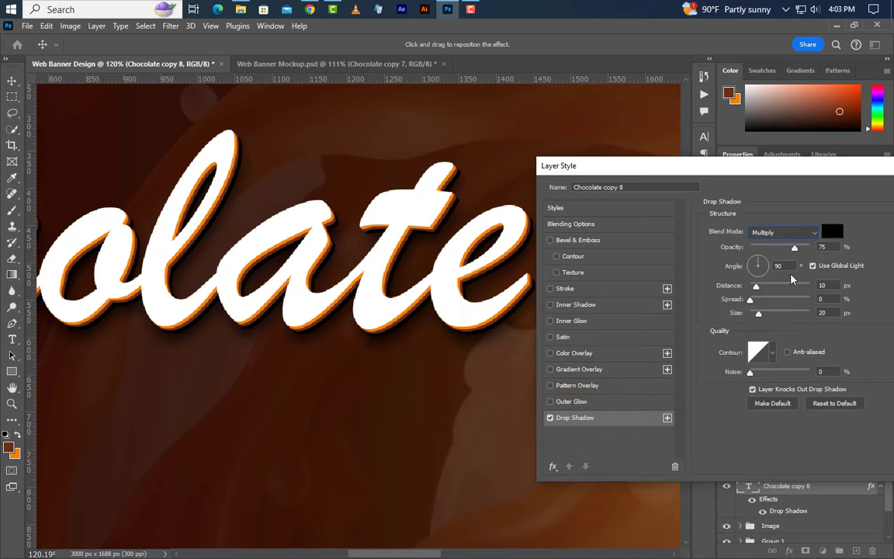
{"action": "left_click", "coordinate": [829, 287]}
{"action": "left_click", "coordinate": [822, 312]}
{"action": "left_click_drag", "start_coordinate": [817, 176], "coordinate": [588, 244]}
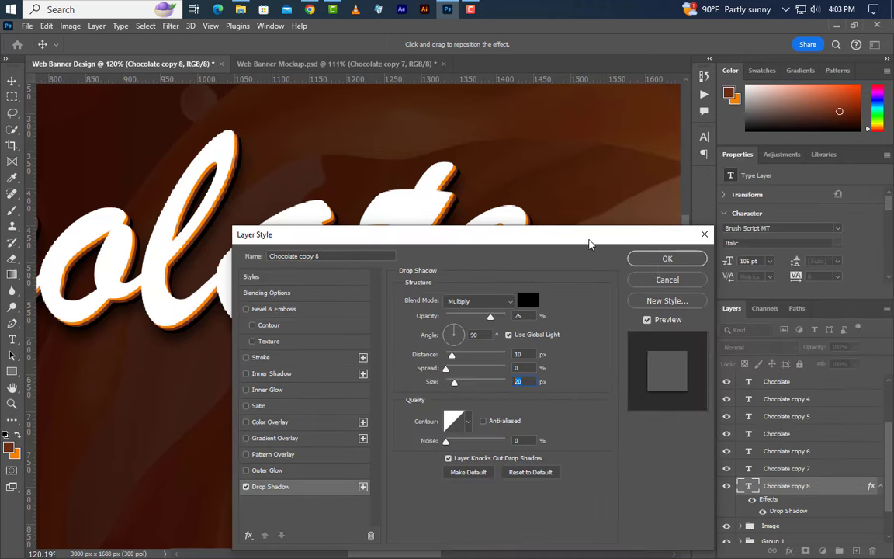
{"action": "left_click", "coordinate": [667, 259]}
Group all the stacked Chocolate text layers, from Chocolate copy down to Chocolate copy 8, into one new group
{"action": "scroll", "coordinate": [458, 287], "scroll_direction": "down", "scroll_amount": 3}
{"action": "scroll", "coordinate": [458, 287], "scroll_direction": "down", "scroll_amount": 4}
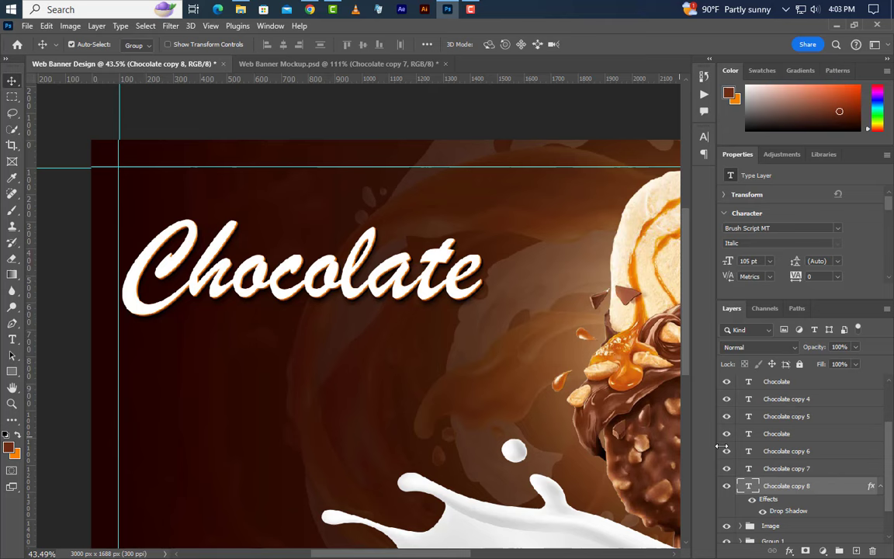
{"action": "left_click", "coordinate": [799, 468]}
{"action": "left_click", "coordinate": [810, 434], "text": "shift"}
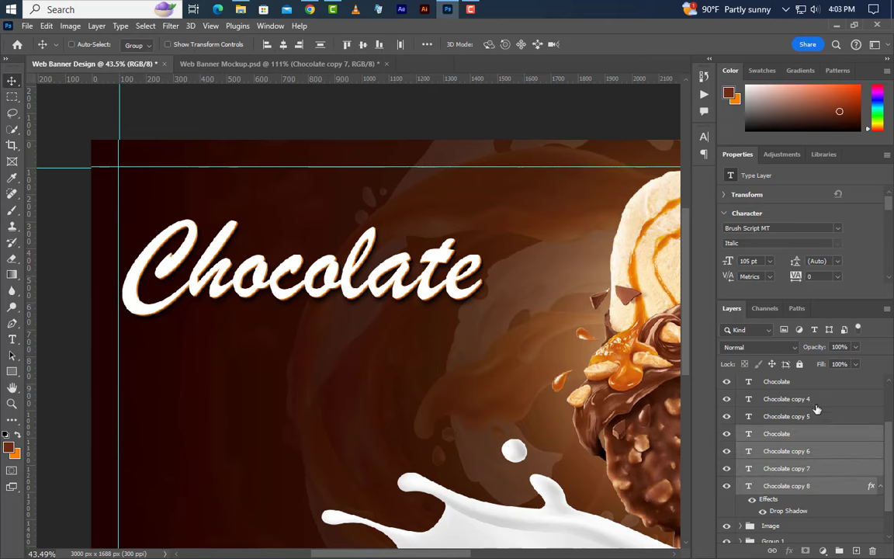
{"action": "left_click", "coordinate": [818, 385], "text": "shift"}
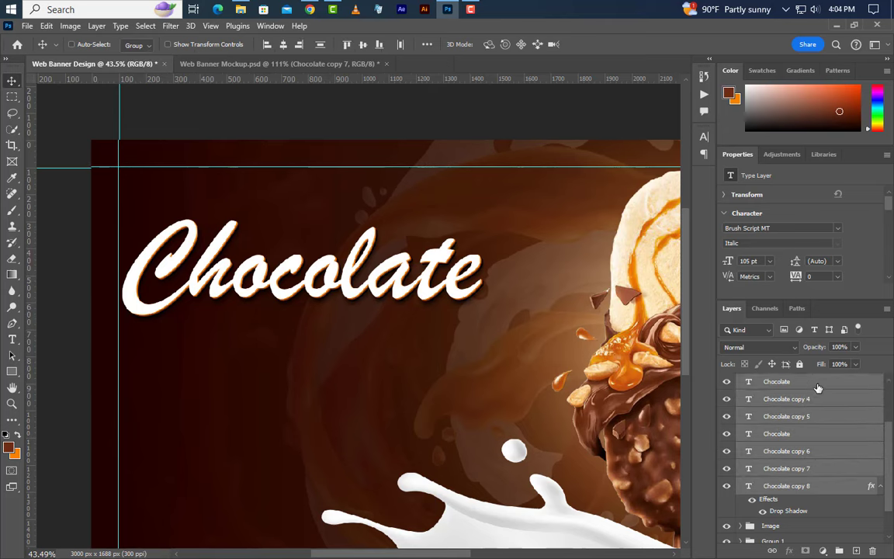
{"action": "scroll", "coordinate": [820, 417], "scroll_direction": "up", "scroll_amount": 3}
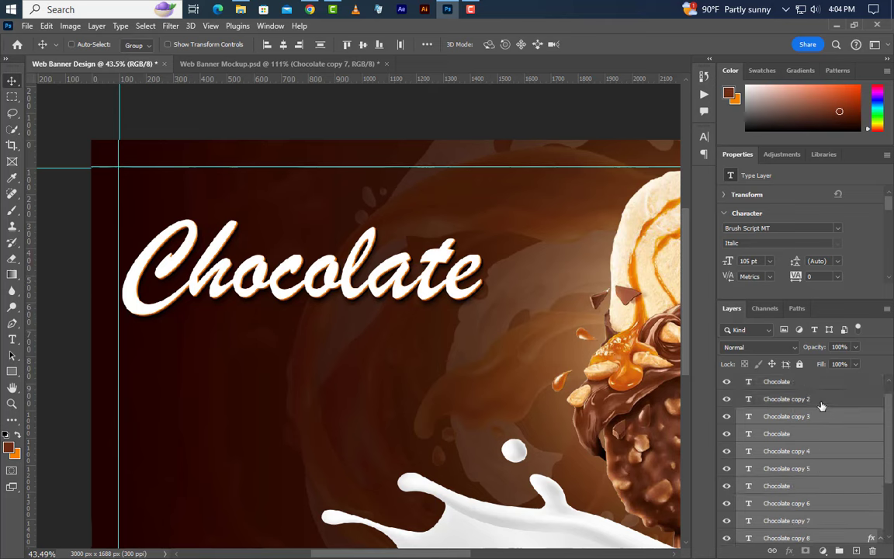
{"action": "scroll", "coordinate": [824, 411], "scroll_direction": "up", "scroll_amount": 1}
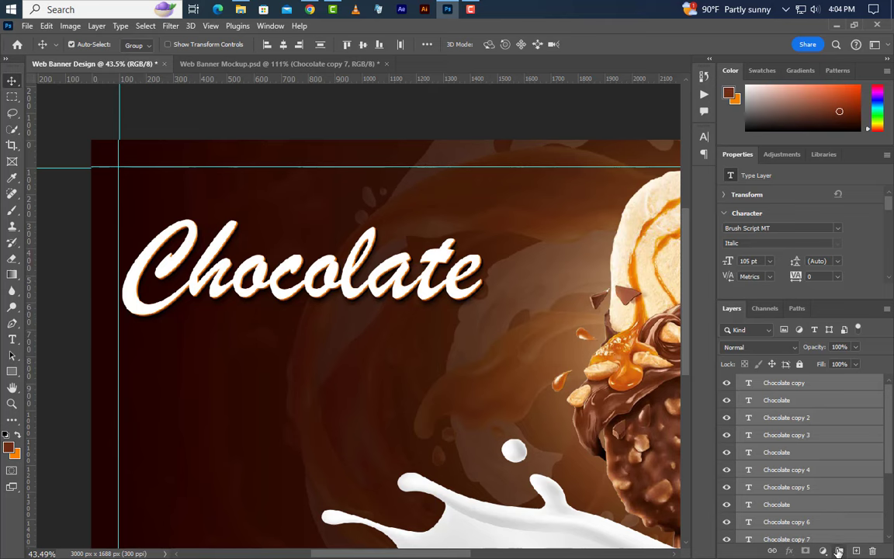
{"action": "left_click", "coordinate": [838, 551]}
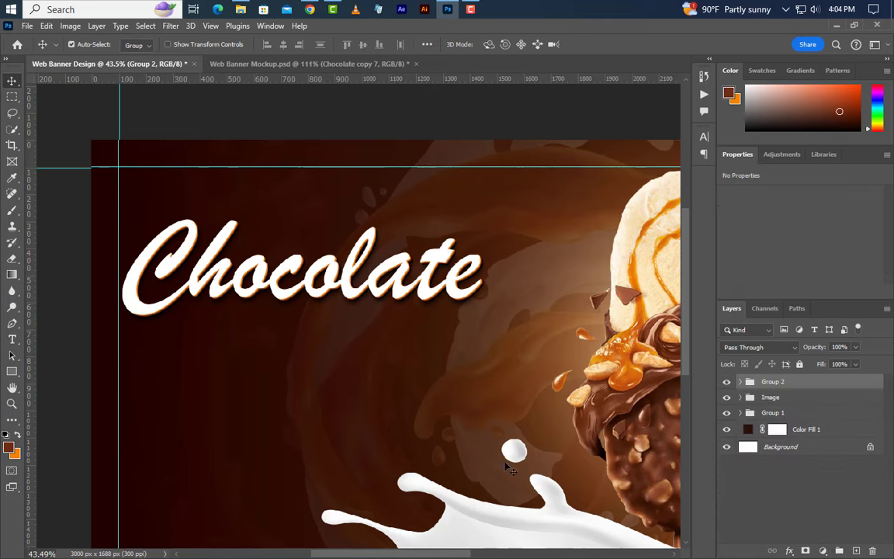
Add a new text line reading "Special" above the Chocolate title
{"action": "key", "text": "t"}
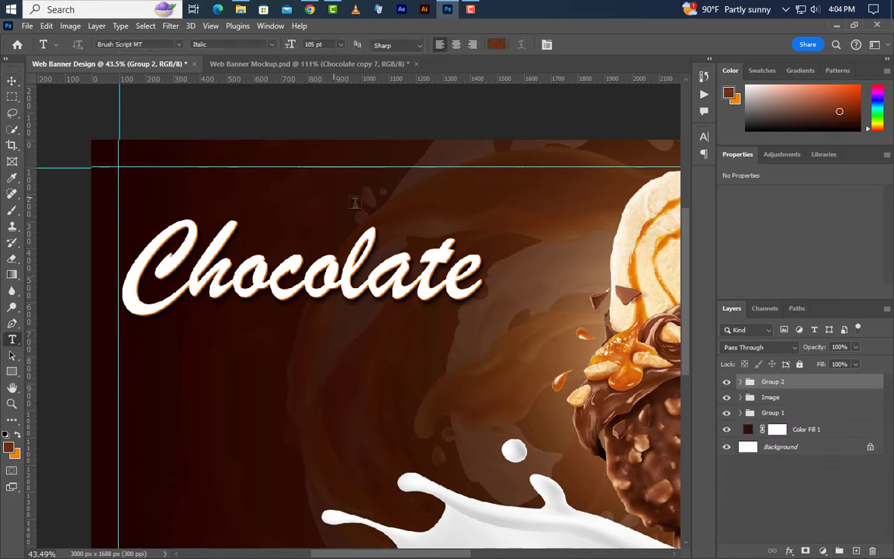
{"action": "left_click", "coordinate": [333, 197]}
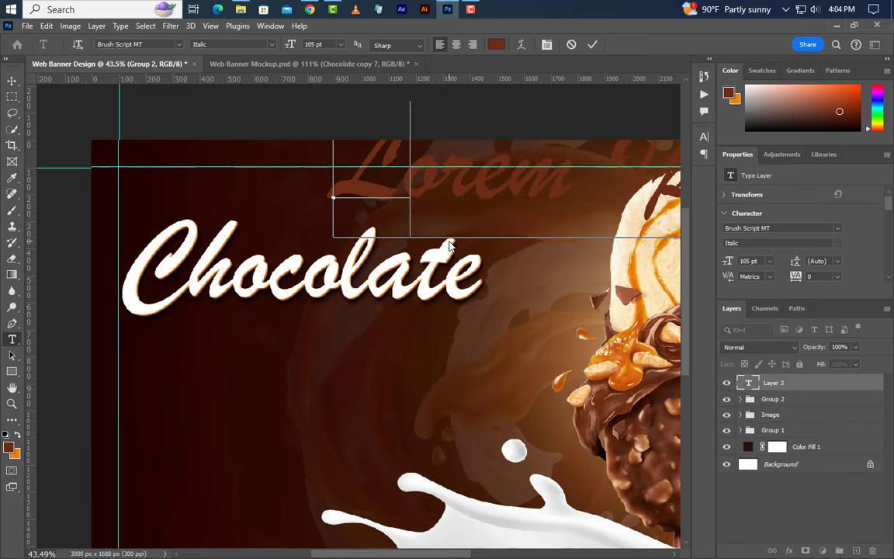
{"action": "type", "text": "Spe"}
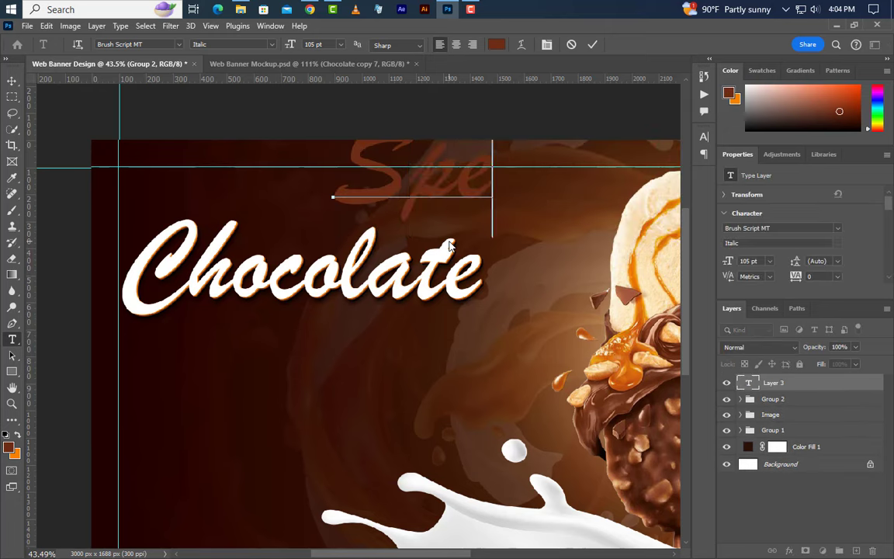
{"action": "type", "text": "cial"}
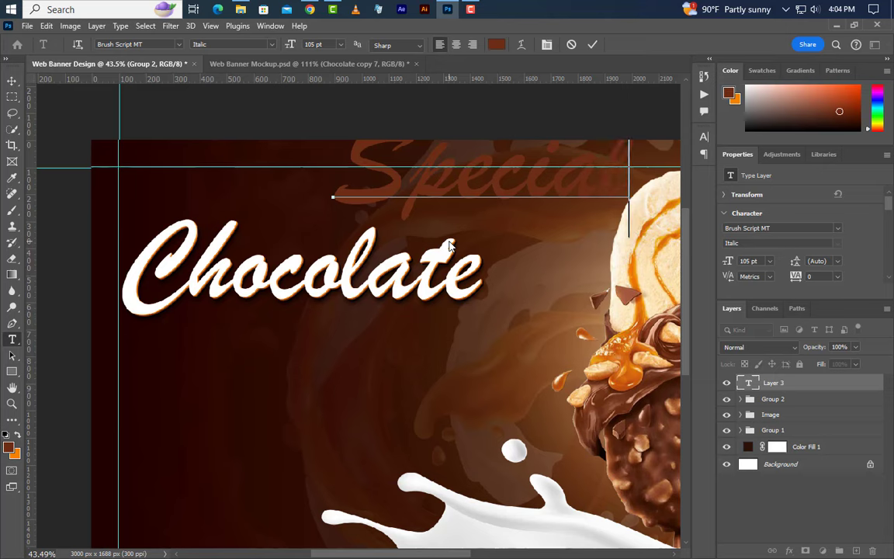
{"action": "left_click", "coordinate": [592, 45]}
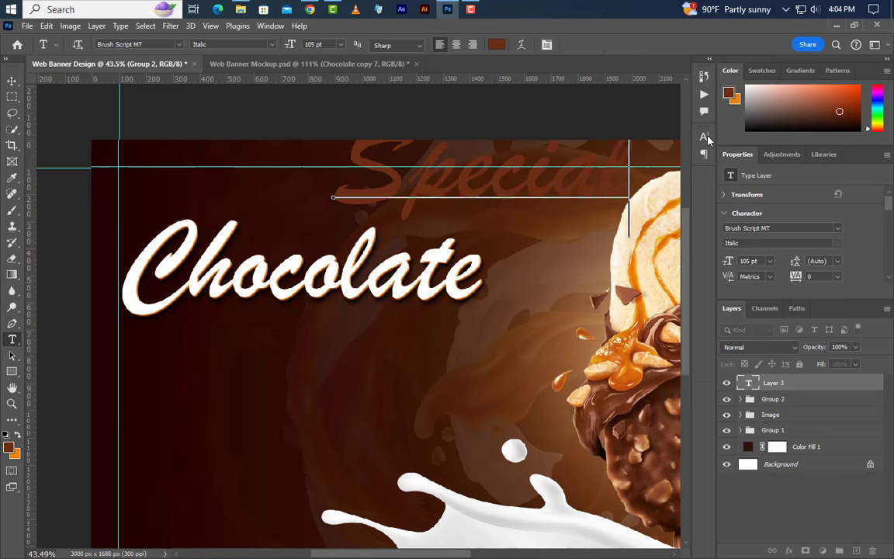
Set the Special text's colour to white and its font size to 39 pt
{"action": "left_click", "coordinate": [703, 137]}
{"action": "left_click", "coordinate": [683, 209]}
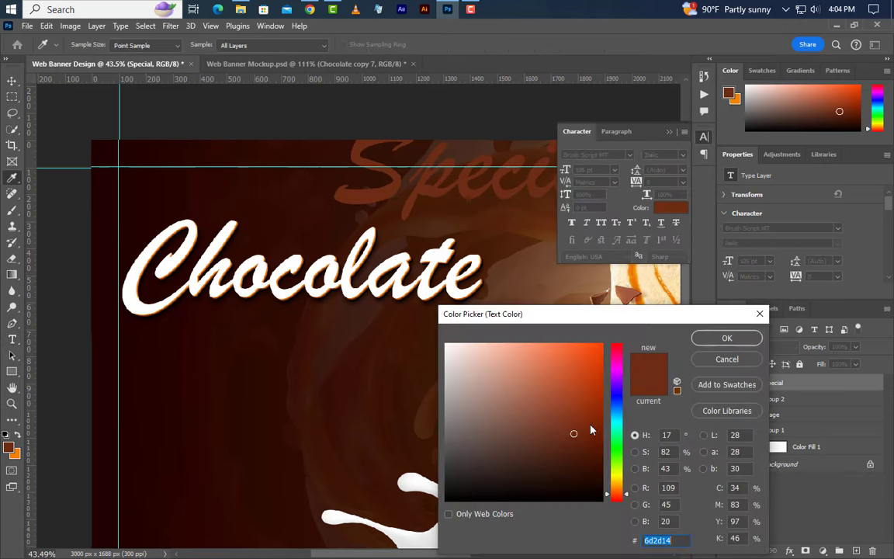
{"action": "left_click", "coordinate": [446, 344]}
{"action": "left_click", "coordinate": [726, 338]}
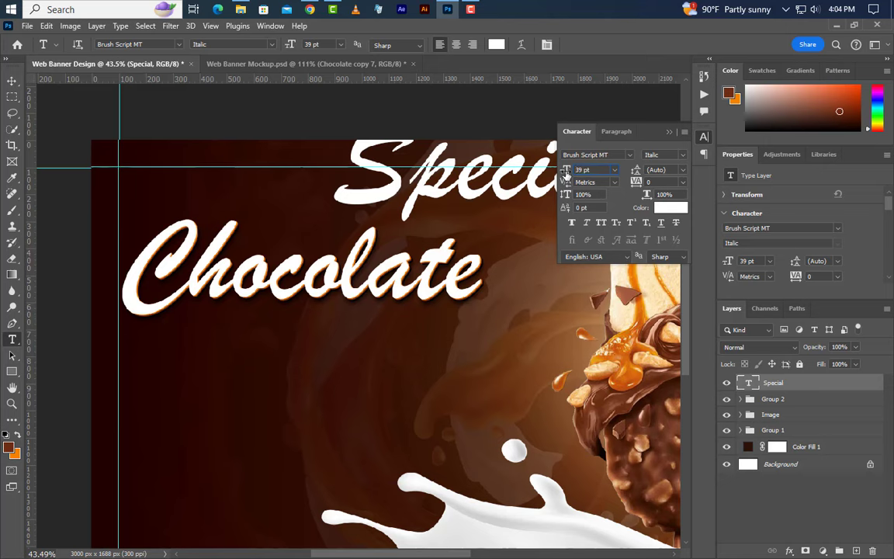
{"action": "left_click", "coordinate": [669, 135]}
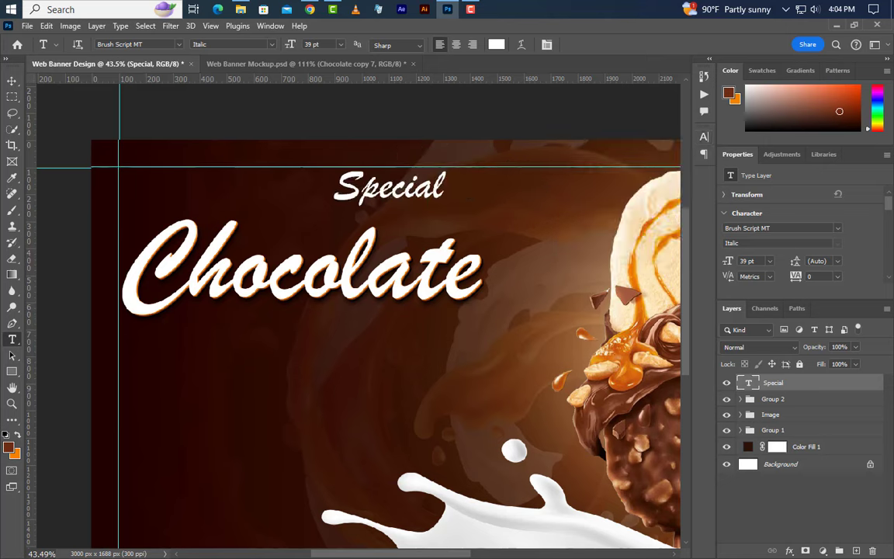
Move the Special text right so its right edge lines up with the end of the Chocolate title
{"action": "left_click", "coordinate": [12, 80]}
{"action": "left_click_drag", "start_coordinate": [388, 197], "coordinate": [448, 212]}
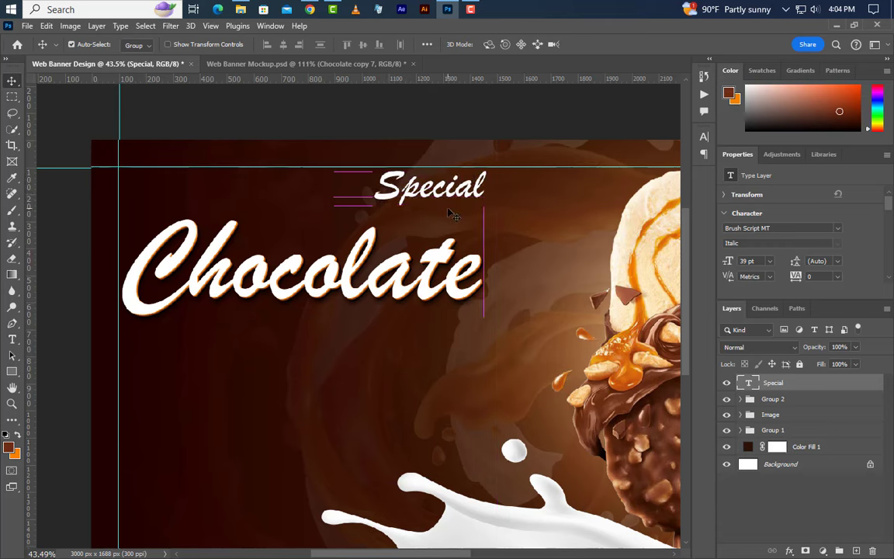
{"action": "left_click_drag", "start_coordinate": [516, 238], "coordinate": [516, 239]}
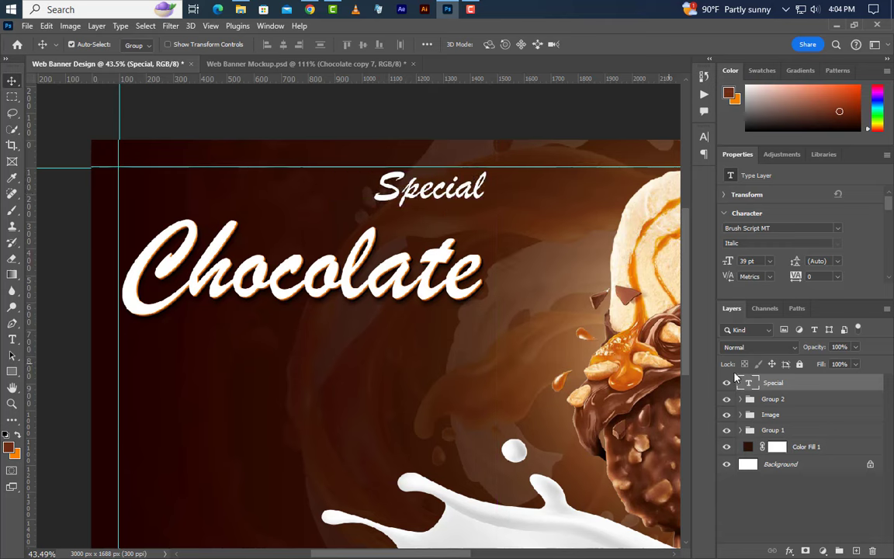
Move the Chocolate title group up close beneath Special and left to the vertical guide, and nudge Special slightly left
{"action": "left_click", "coordinate": [772, 399]}
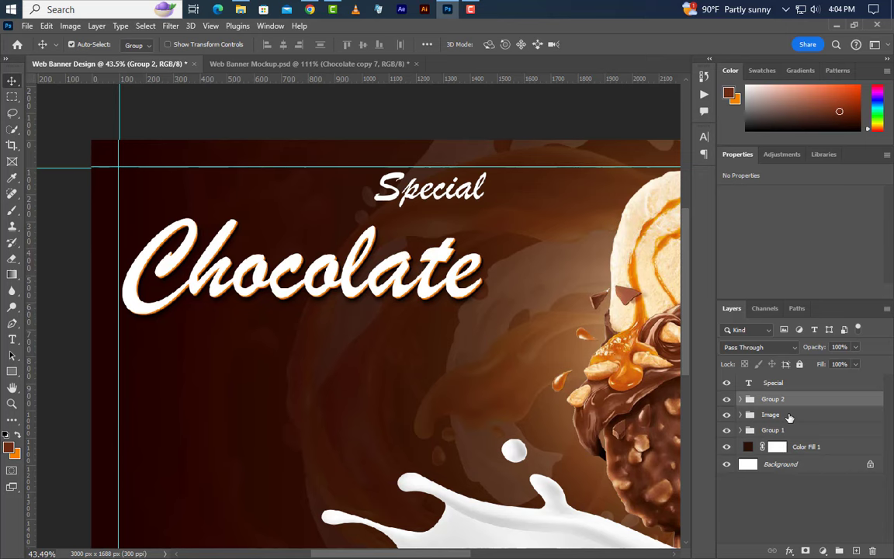
{"action": "key", "text": "shift+Up"}
{"action": "key", "text": "shift+Up"}
{"action": "key", "text": "shift+Up"}
{"action": "key", "text": "shift+Up"}
{"action": "key", "text": "shift+Up"}
{"action": "key", "text": "shift+Up"}
{"action": "key", "text": "shift+Up"}
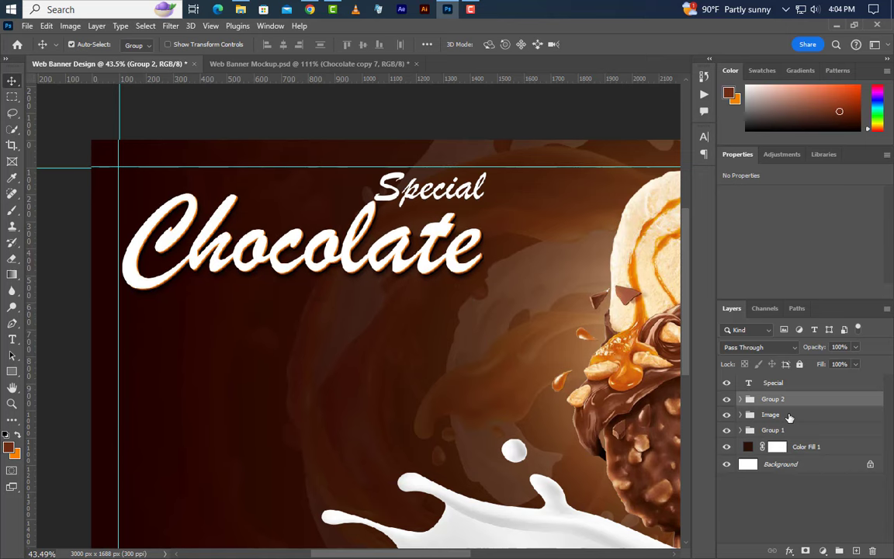
{"action": "key", "text": "Left"}
{"action": "key", "text": "Left"}
{"action": "key", "text": "shift+Down"}
{"action": "key", "text": "Left"}
{"action": "key", "text": "Left"}
{"action": "key", "text": "Left"}
{"action": "key", "text": "Left"}
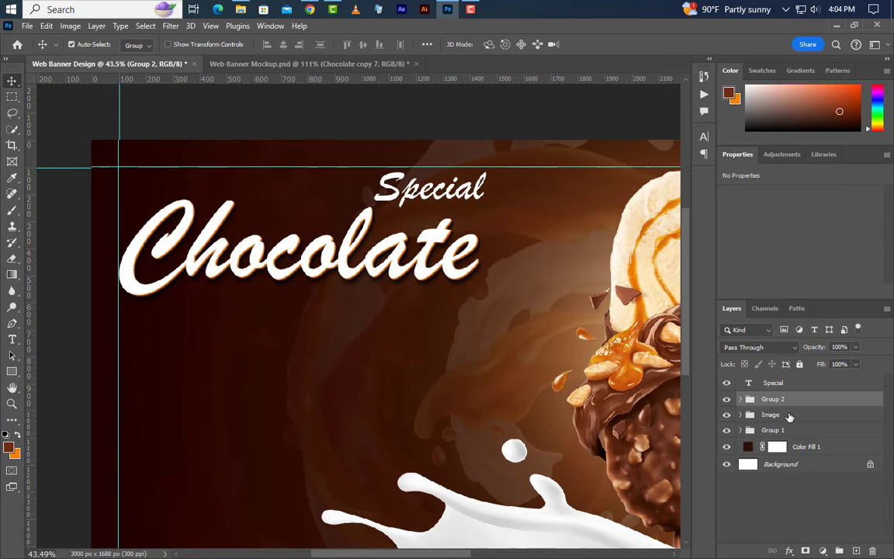
{"action": "left_click", "coordinate": [785, 384]}
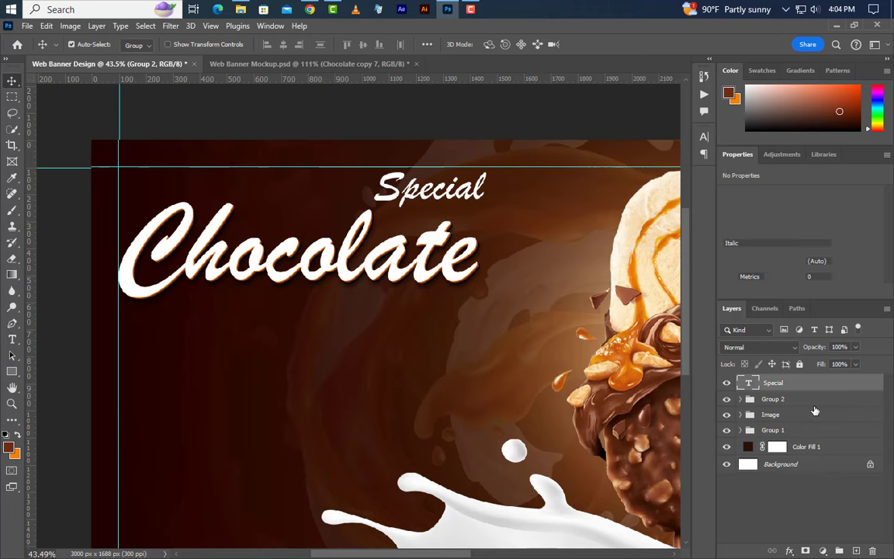
{"action": "key", "text": "shift+Left"}
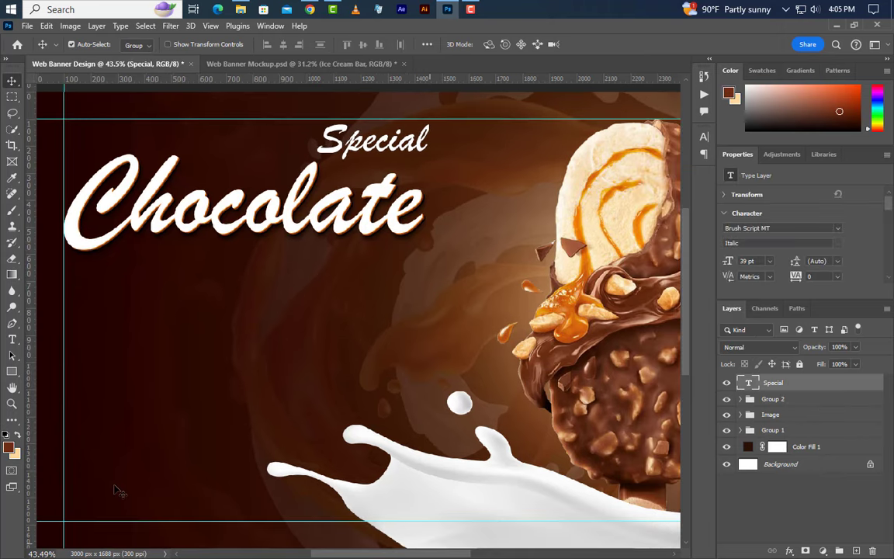
Add a text line reading "Ice Cream Bar" below the Chocolate title, starting at the left vertical guide
{"action": "left_click", "coordinate": [12, 339]}
{"action": "left_click", "coordinate": [65, 289]}
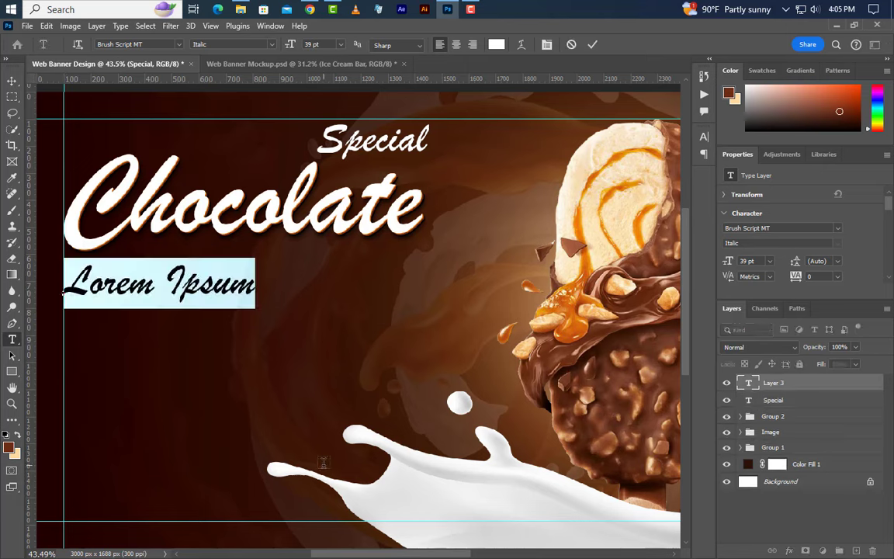
{"action": "type", "text": "Ice Cr"}
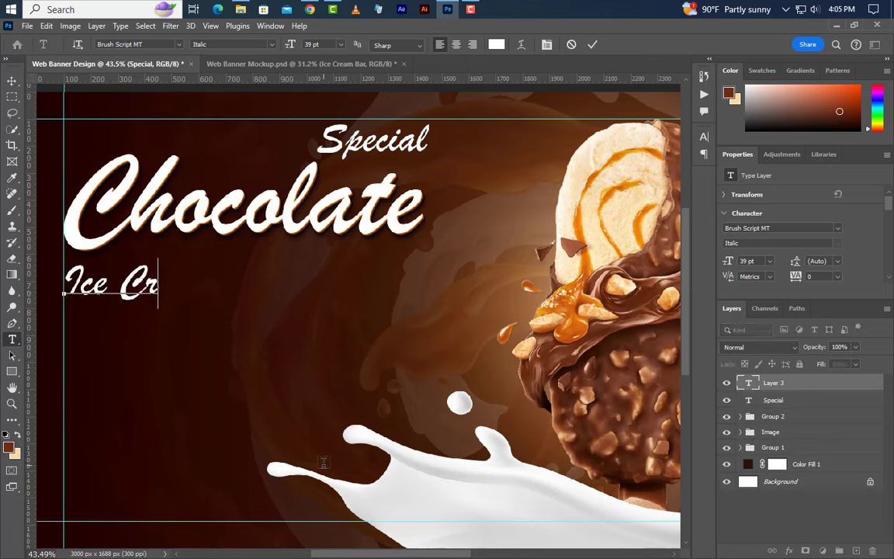
{"action": "type", "text": "eam Bar"}
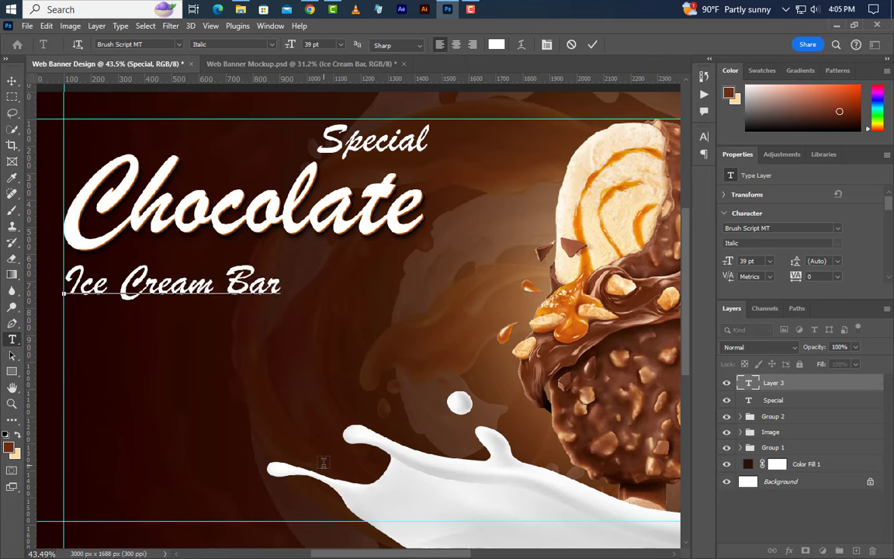
{"action": "left_click", "coordinate": [592, 44]}
Change the Ice Cream Bar text to Poppins SemiBold at 28.4 pt
{"action": "left_click", "coordinate": [838, 230]}
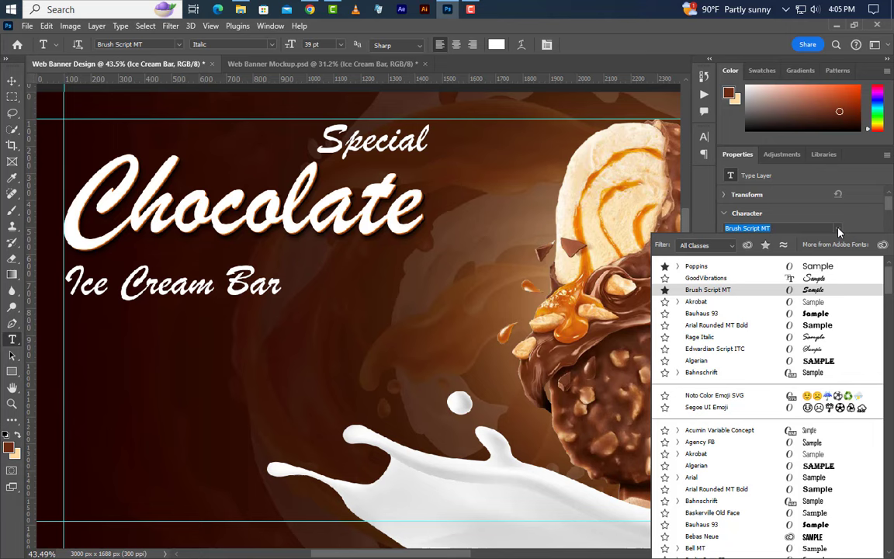
{"action": "left_click", "coordinate": [726, 267]}
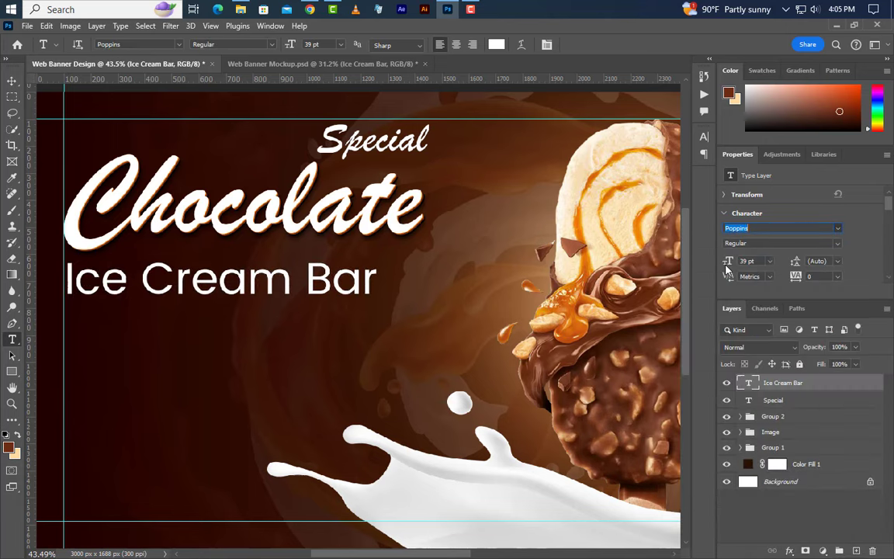
{"action": "left_click", "coordinate": [837, 244]}
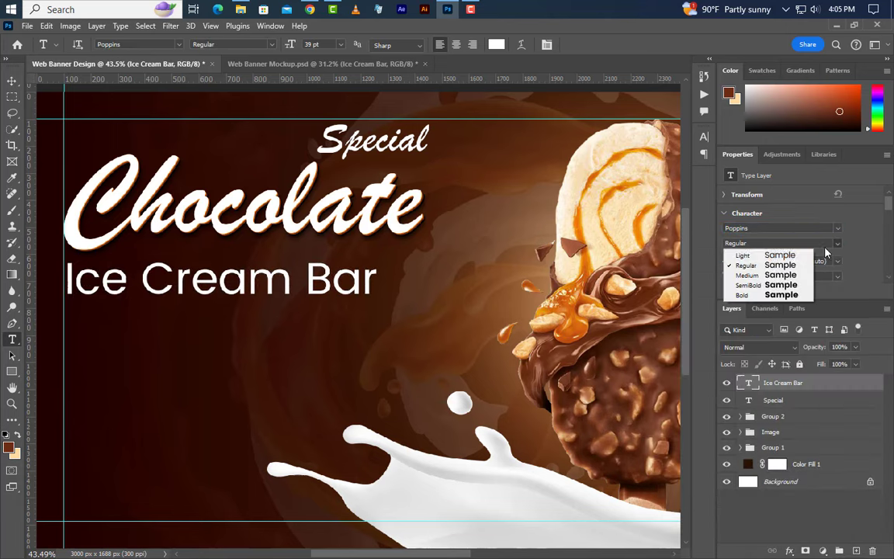
{"action": "left_click", "coordinate": [751, 285]}
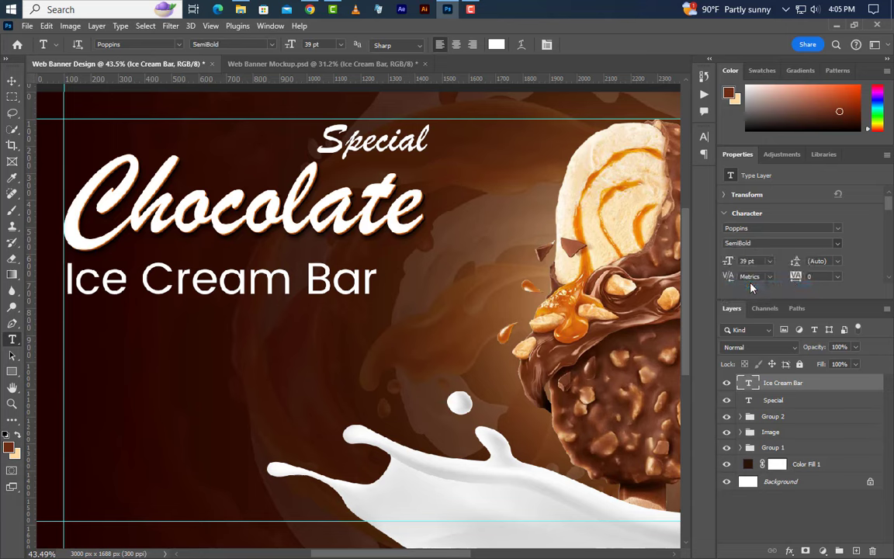
{"action": "left_click", "coordinate": [704, 137]}
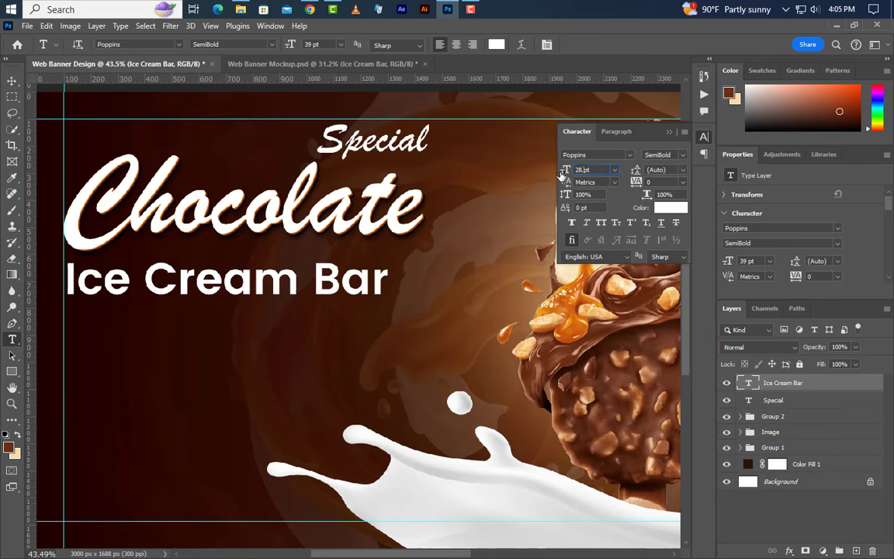
{"action": "type", "text": "4 0"}
{"action": "key", "text": "Return"}
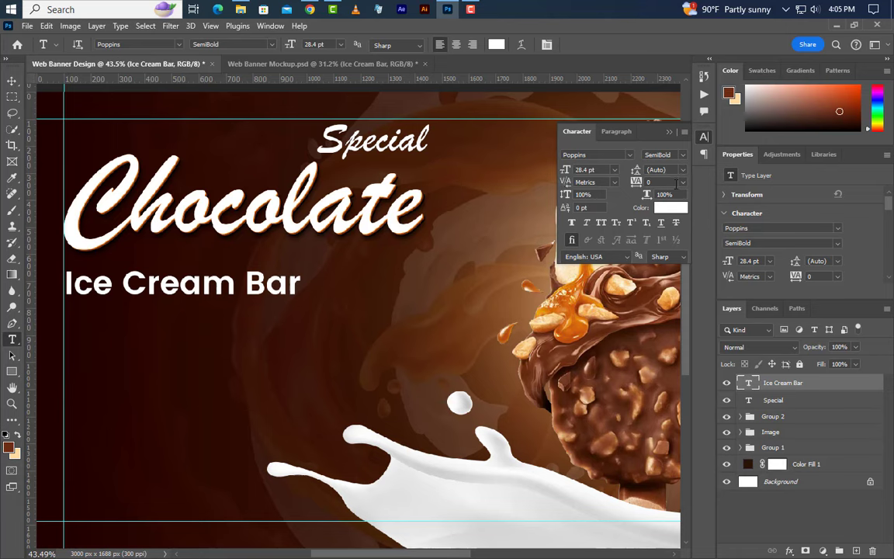
Colour the Ice Cream Bar text with the cream background swatch, fddaa0, and move it right and up close beneath the Chocolate title
{"action": "left_click", "coordinate": [669, 208]}
{"action": "left_click", "coordinate": [16, 455]}
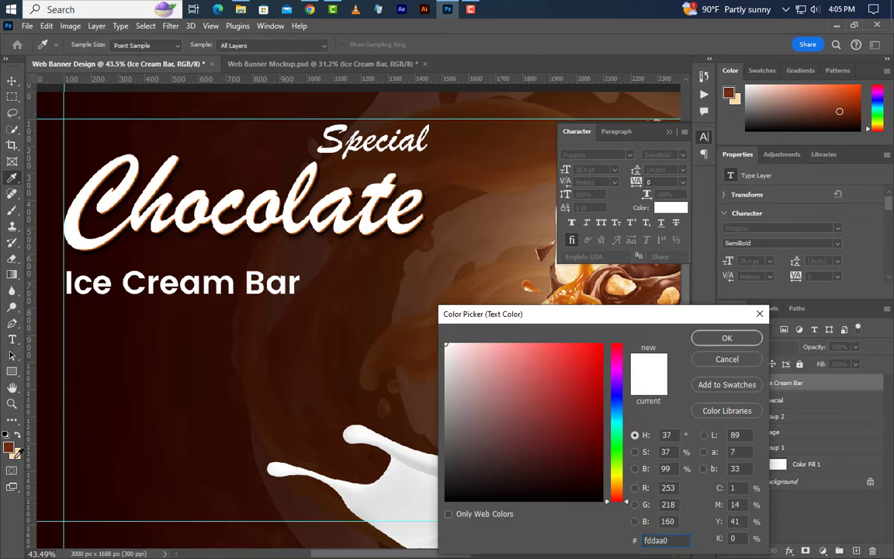
{"action": "left_click", "coordinate": [709, 342]}
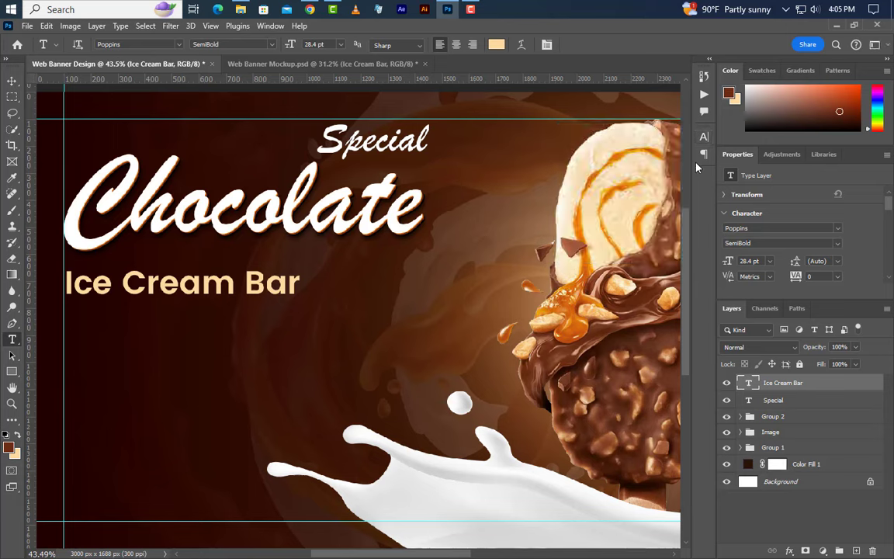
{"action": "left_click", "coordinate": [12, 81]}
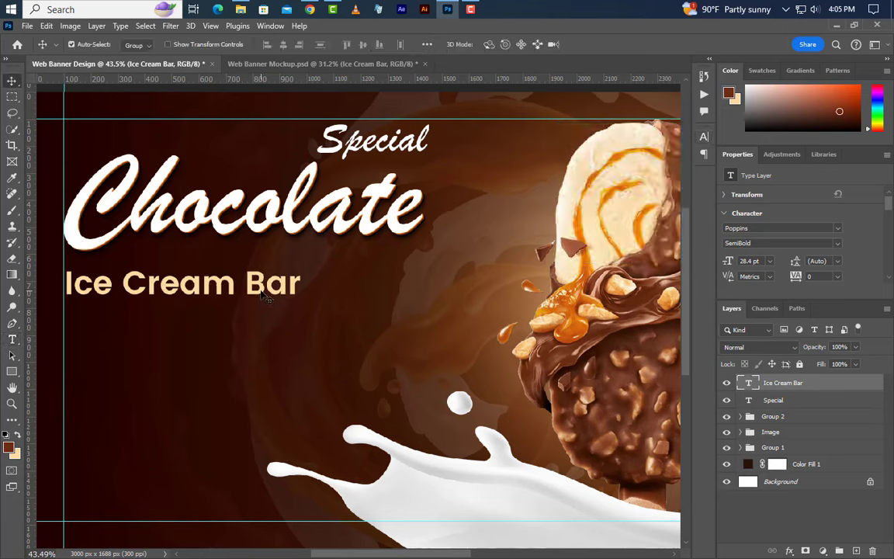
{"action": "left_click_drag", "start_coordinate": [262, 294], "coordinate": [322, 271]}
Draw a thin rectangle about 165 px wide and 17 px high between the left guide and the Ice Cream Bar text
{"action": "left_click", "coordinate": [11, 371]}
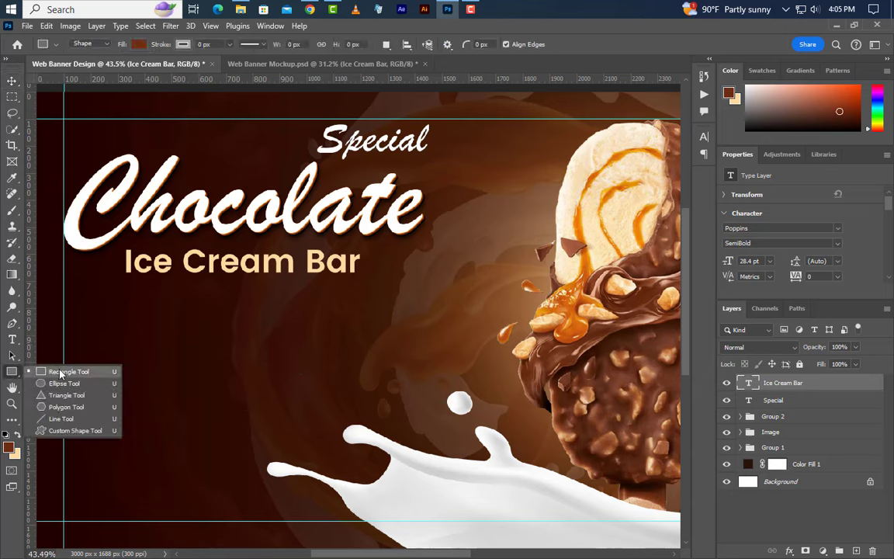
{"action": "left_click", "coordinate": [60, 373]}
{"action": "left_click_drag", "start_coordinate": [65, 263], "coordinate": [109, 266]}
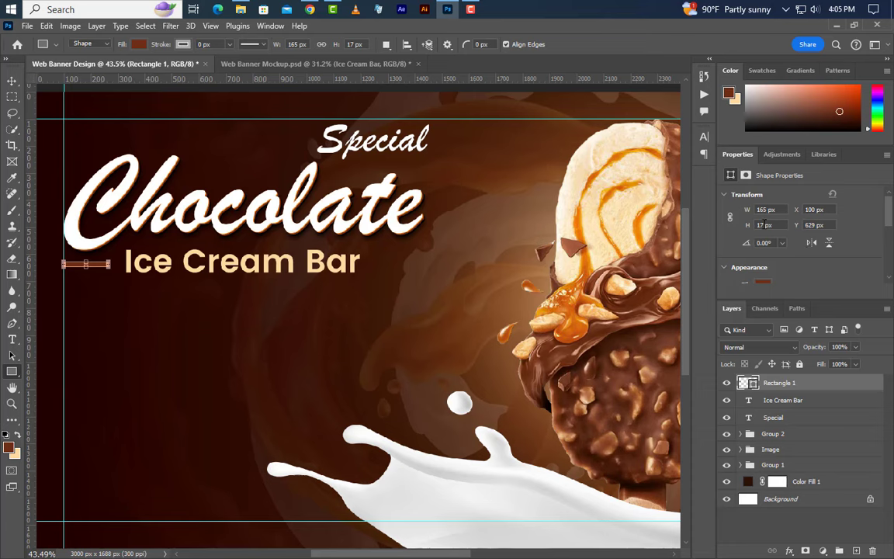
Set the thin rectangle's height to 5 px and its width to 180 px
{"action": "type", "text": "5"}
{"action": "key", "text": "Return"}
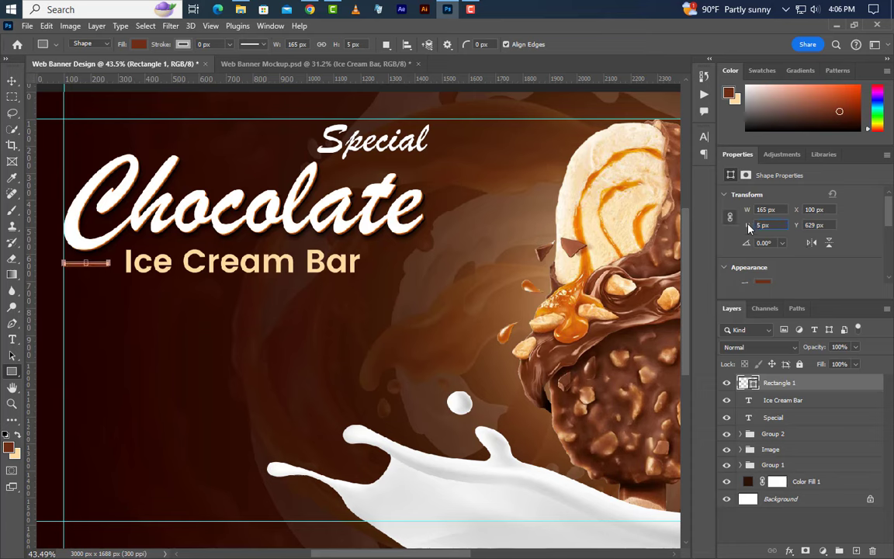
{"action": "left_click", "coordinate": [766, 209]}
{"action": "type", "text": "180"}
{"action": "key", "text": "Return"}
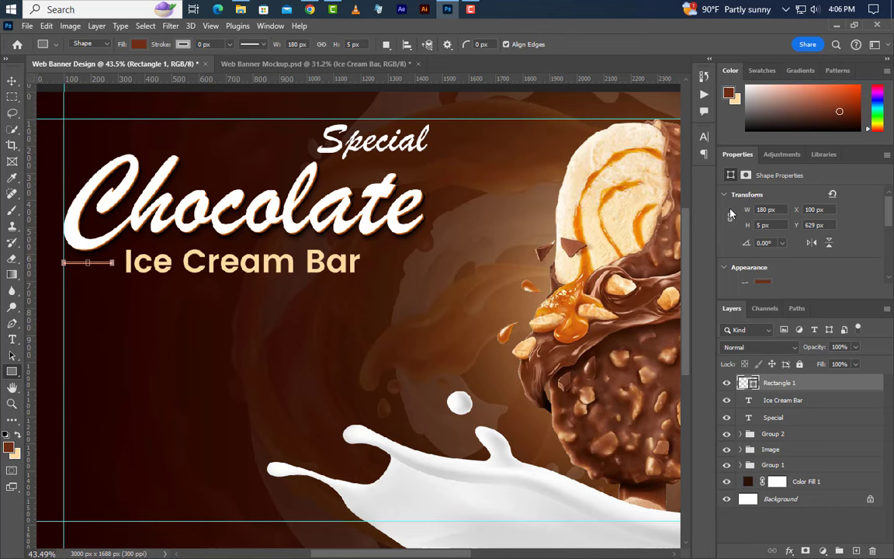
Recolour the thin bar with the cream of the Ice Cream Bar text, fddaa0
{"action": "double_click", "coordinate": [749, 383]}
{"action": "left_click", "coordinate": [286, 252]}
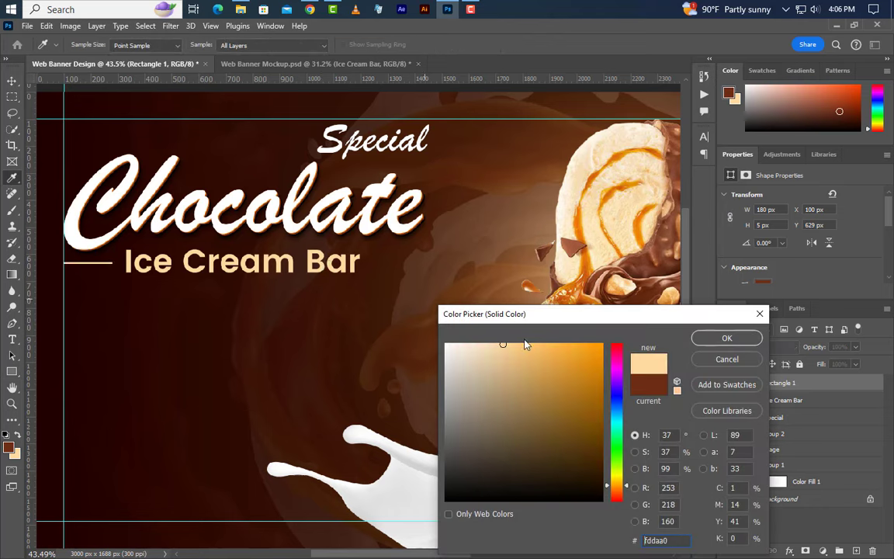
{"action": "left_click", "coordinate": [725, 339]}
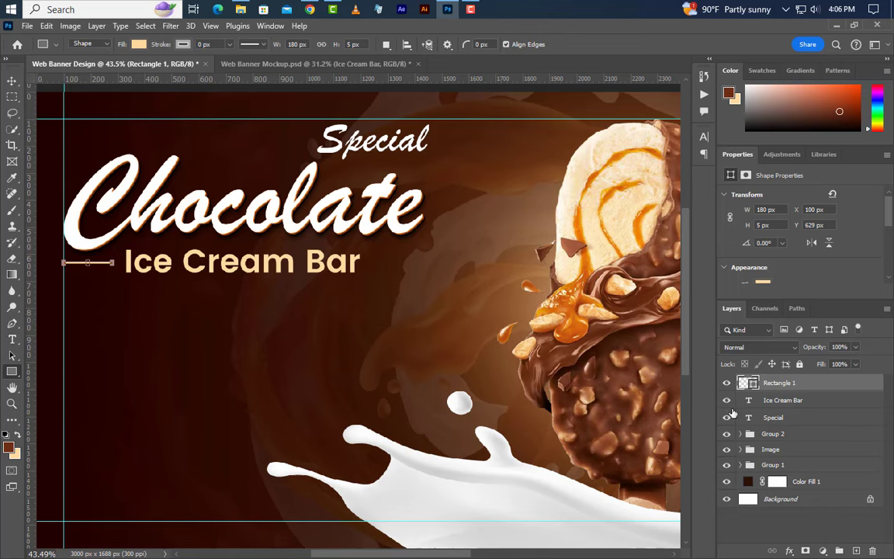
Copy the cream bar to the other side of the Ice Cream Bar text and nudge both bars up 7 px
{"action": "left_click", "coordinate": [11, 80]}
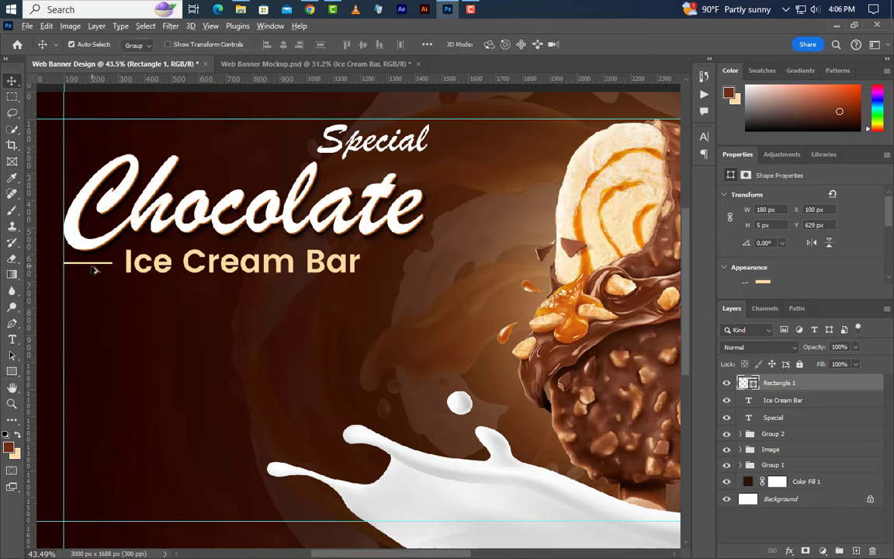
{"action": "left_click_drag", "start_coordinate": [93, 267], "coordinate": [406, 265]}
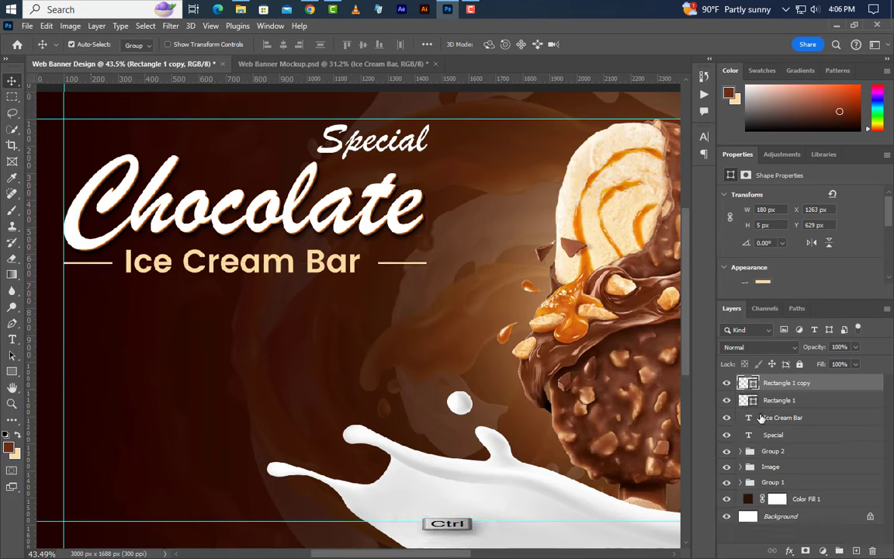
{"action": "left_click", "coordinate": [811, 400], "text": "ctrl"}
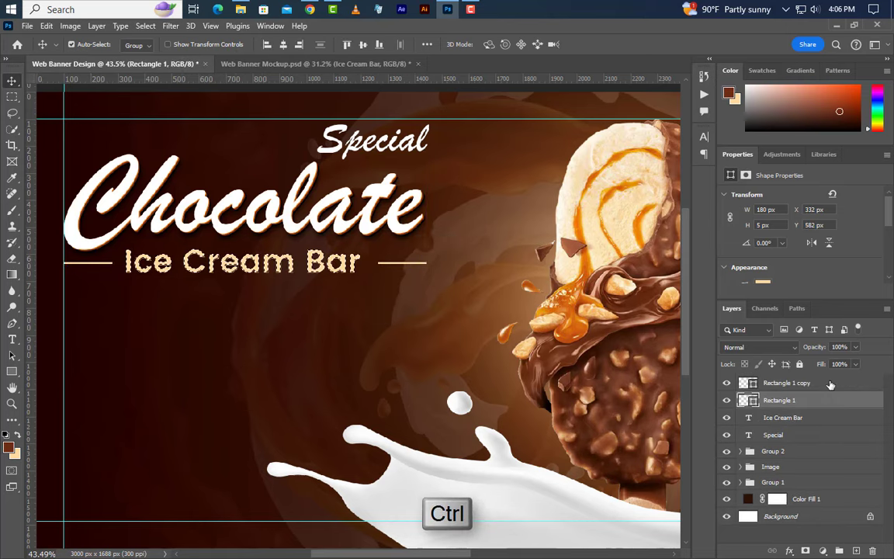
{"action": "key", "text": "Up"}
{"action": "key", "text": "Up"}
{"action": "key", "text": "Up"}
{"action": "key", "text": "Up"}
{"action": "key", "text": "Up"}
{"action": "key", "text": "Up"}
{"action": "key", "text": "Up"}
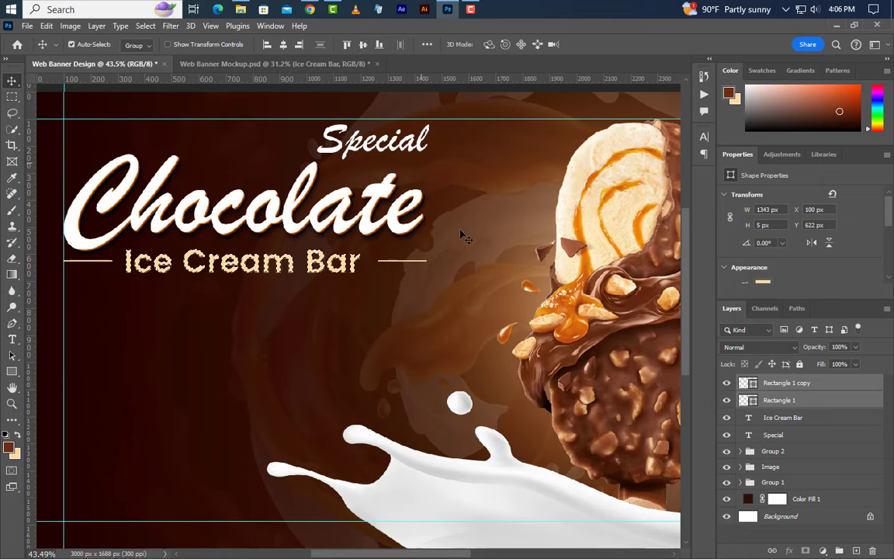
{"action": "key", "text": "ctrl+d"}
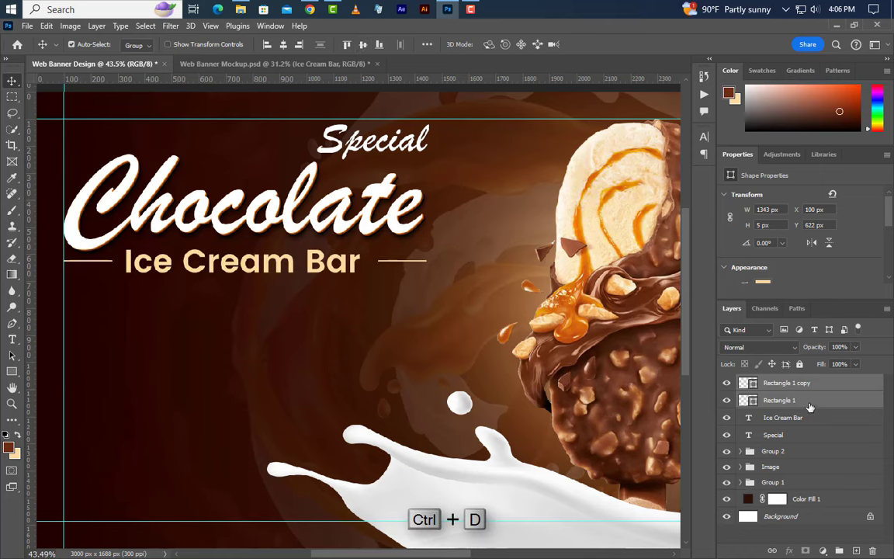
Group the Ice Cream Bar text with its two bars and nudge the group down about 10 px
{"action": "left_click", "coordinate": [808, 419]}
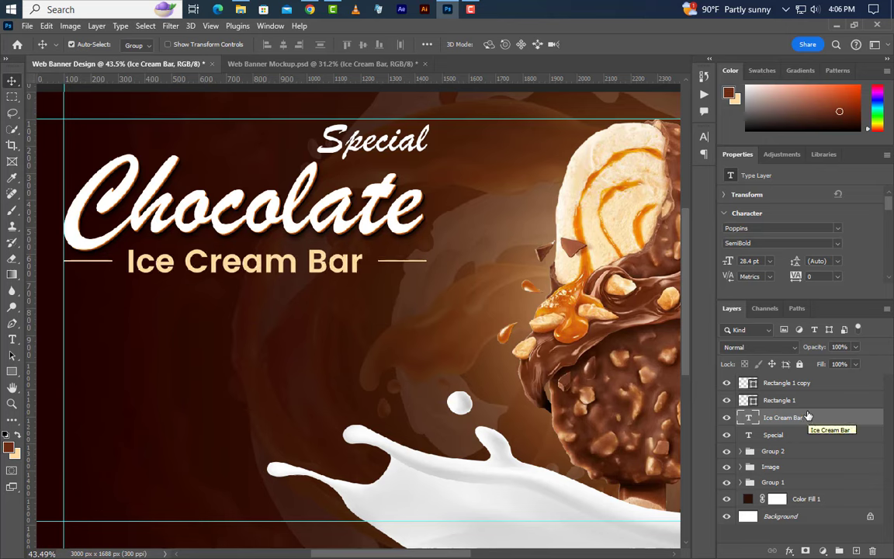
{"action": "left_click", "coordinate": [808, 384], "text": "shift"}
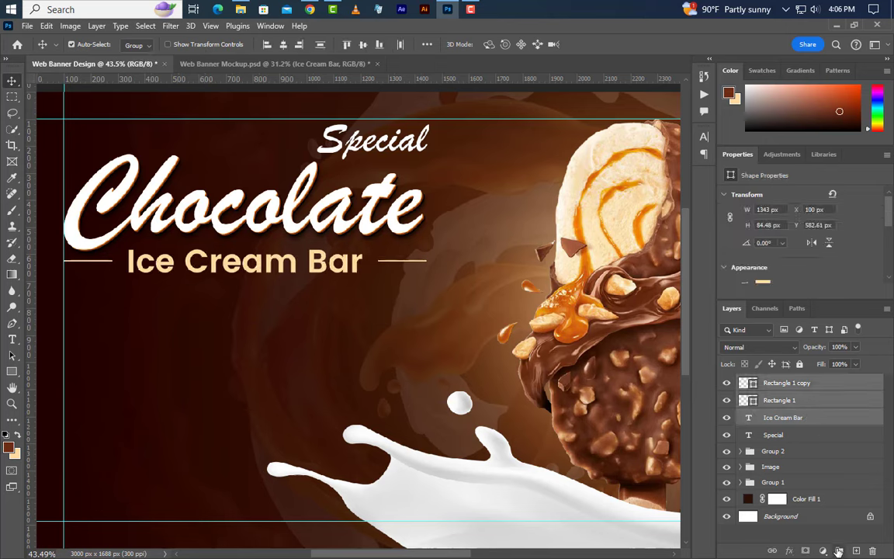
{"action": "left_click", "coordinate": [838, 550]}
{"action": "key", "text": "Down"}
{"action": "key", "text": "Down"}
{"action": "key", "text": "Down"}
{"action": "key", "text": "Down"}
{"action": "key", "text": "Down"}
{"action": "key", "text": "Down"}
{"action": "key", "text": "Down"}
{"action": "key", "text": "Down"}
{"action": "key", "text": "Down"}
{"action": "key", "text": "Down"}
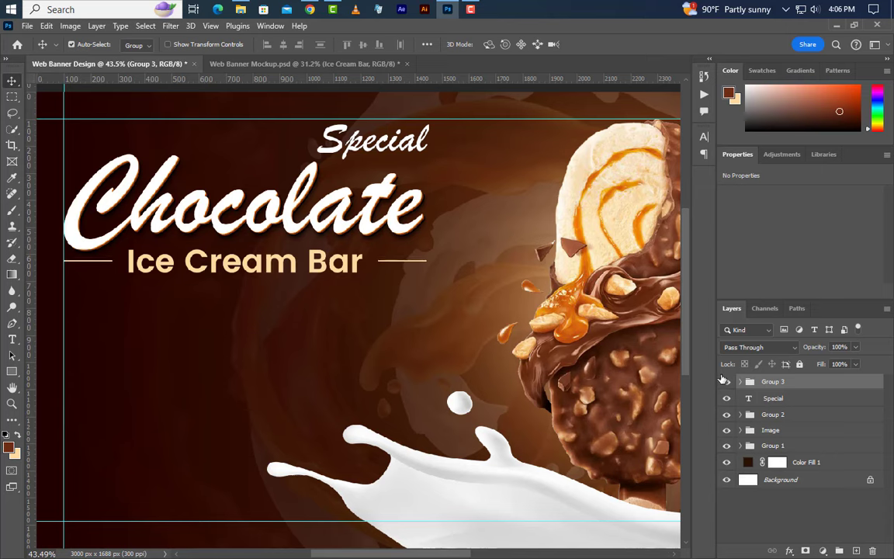
Add a text line reading "Vanilla & Chocolate Flavor" below the Ice Cream Bar group, starting at the left vertical guide
{"action": "left_click", "coordinate": [11, 340]}
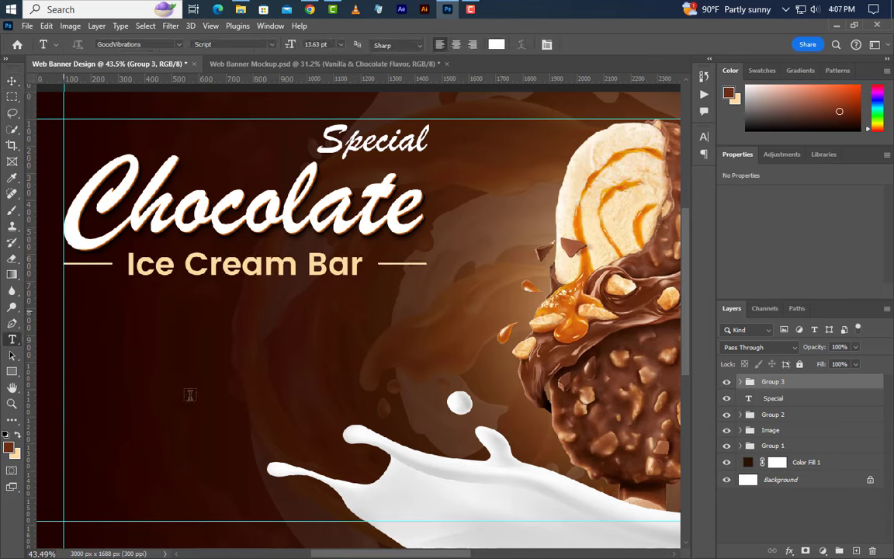
{"action": "left_click", "coordinate": [65, 309]}
{"action": "type", "text": "W"}
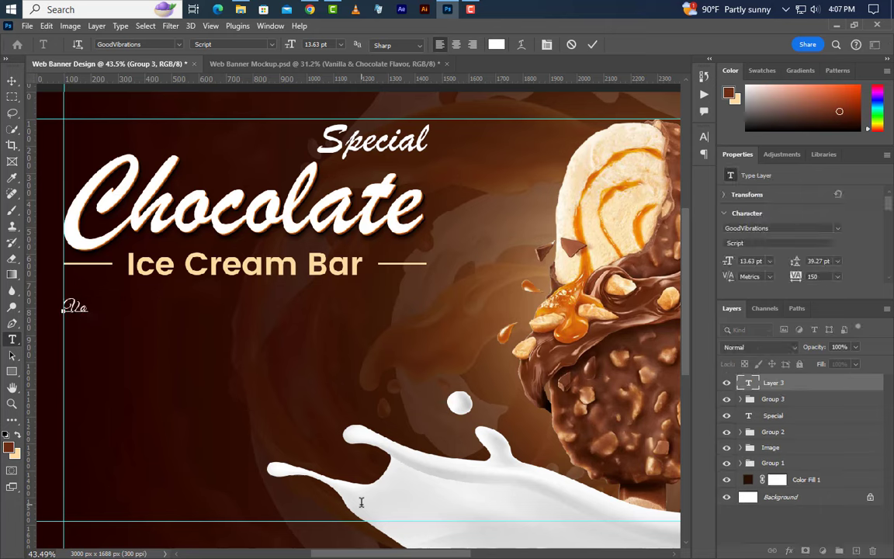
{"action": "type", "text": "anilla & Cho"}
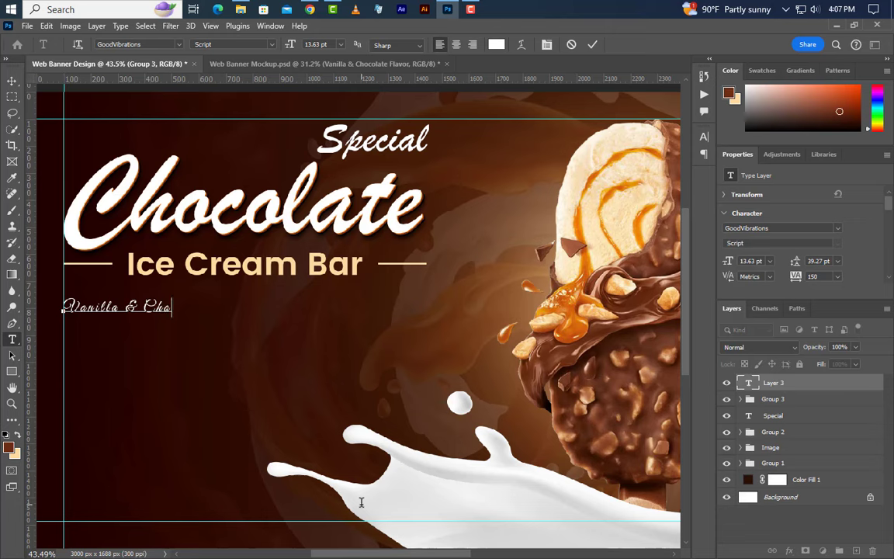
{"action": "type", "text": "colate Flavor"}
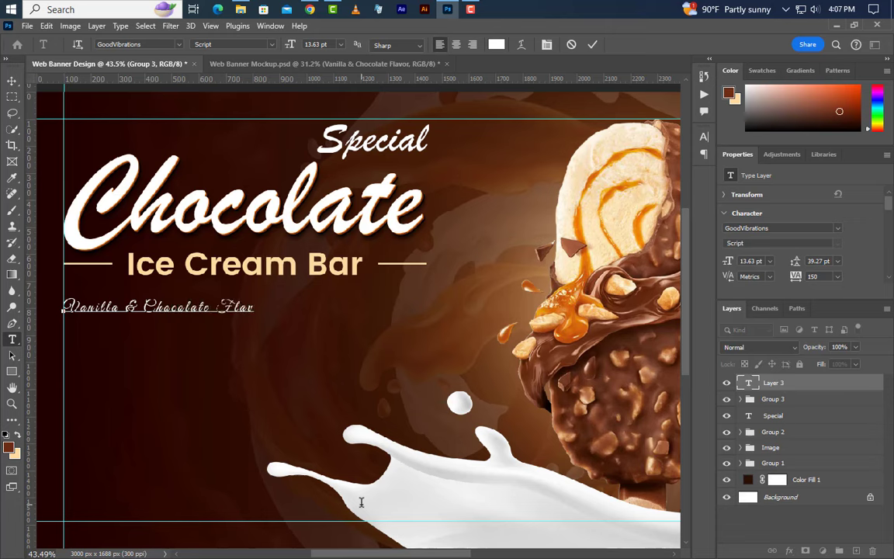
{"action": "left_click", "coordinate": [592, 45]}
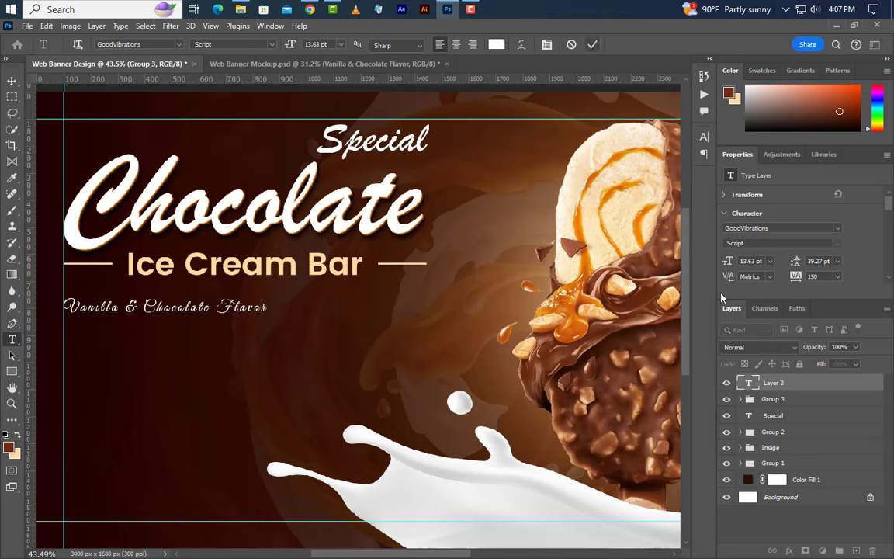
Set the Vanilla & Chocolate Flavor text to 25 pt and move it up slightly beneath the Ice Cream Bar line
{"action": "left_click", "coordinate": [727, 228]}
{"action": "left_click", "coordinate": [746, 243]}
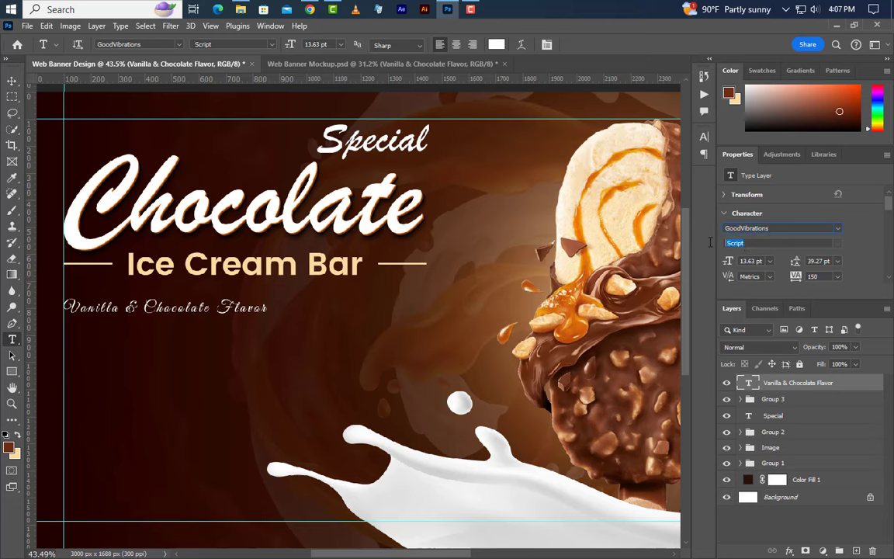
{"action": "left_click", "coordinate": [737, 262]}
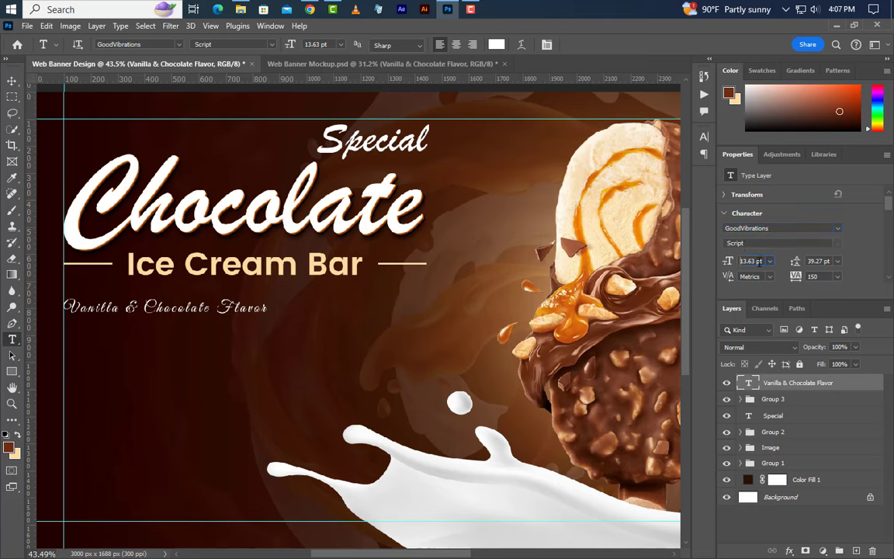
{"action": "left_click", "coordinate": [726, 260]}
{"action": "type", "text": "25"}
{"action": "key", "text": "Return"}
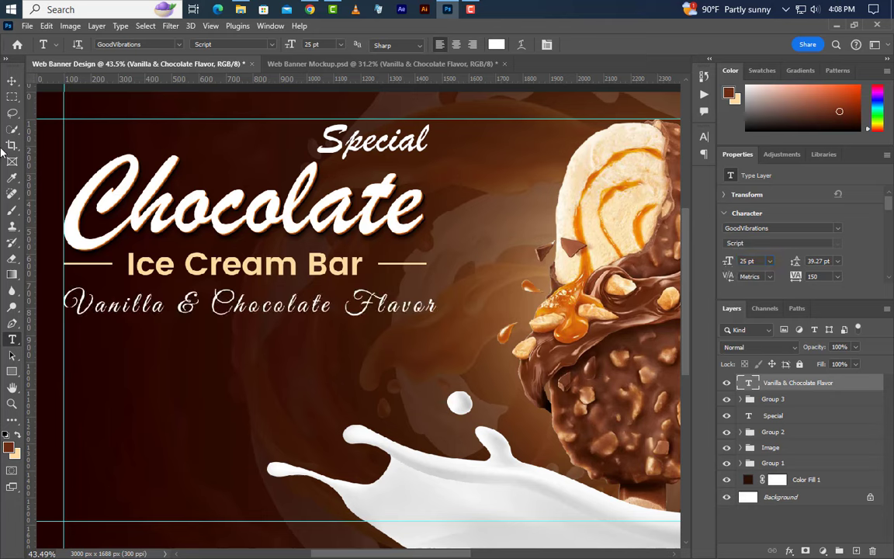
{"action": "left_click", "coordinate": [11, 80]}
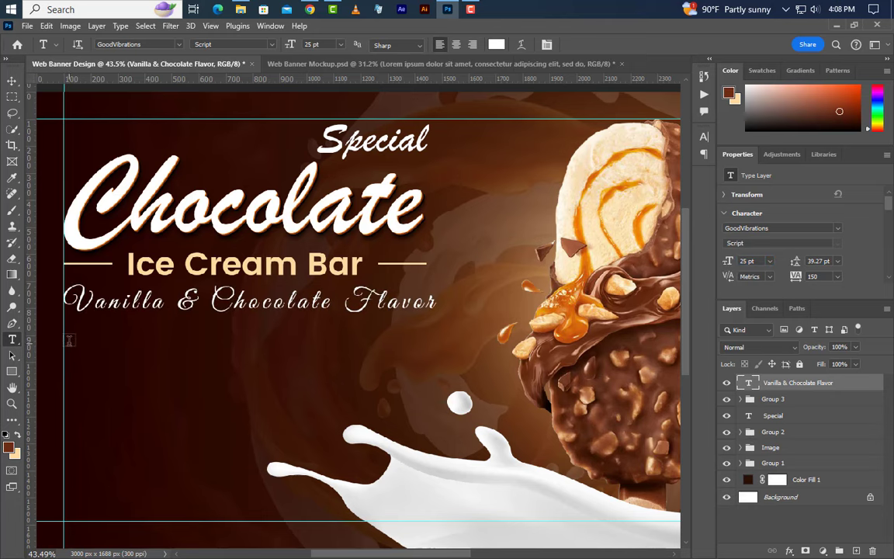
Add a Lorem ipsum paragraph text box below the flavor line from the left guide and reduce its font size to 11.32 pt
{"action": "left_click_drag", "start_coordinate": [64, 335], "coordinate": [475, 385]}
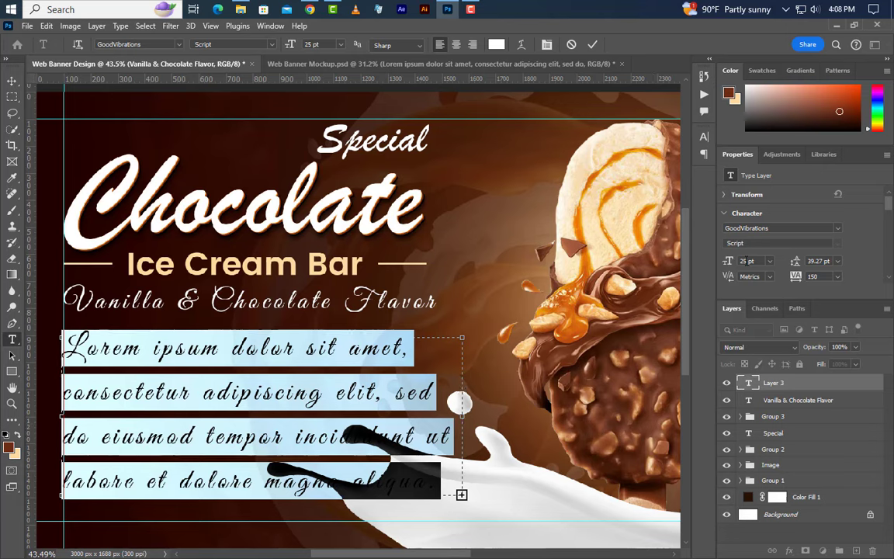
{"action": "left_click", "coordinate": [722, 264]}
{"action": "left_click_drag", "start_coordinate": [718, 266], "coordinate": [720, 266]}
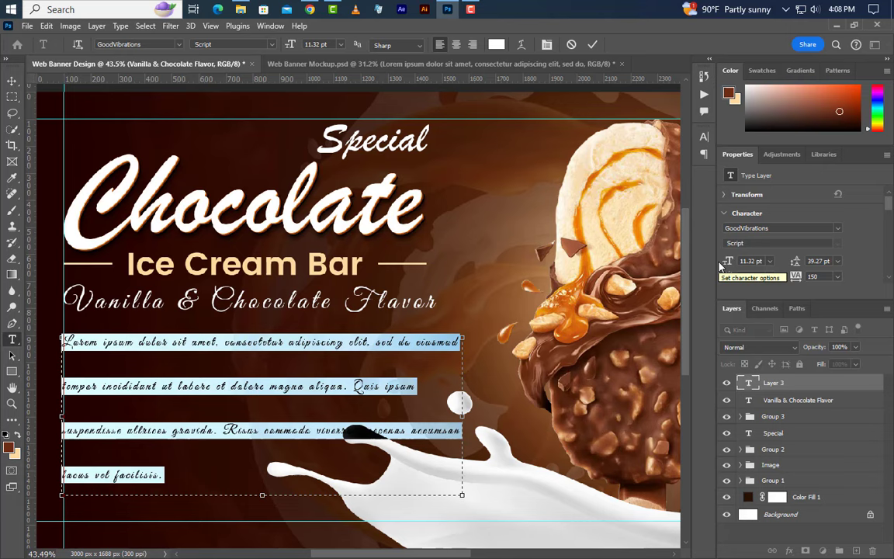
Set the Lorem ipsum paragraph's leading to 14.5 pt and its tracking to 0
{"action": "left_click", "coordinate": [794, 261]}
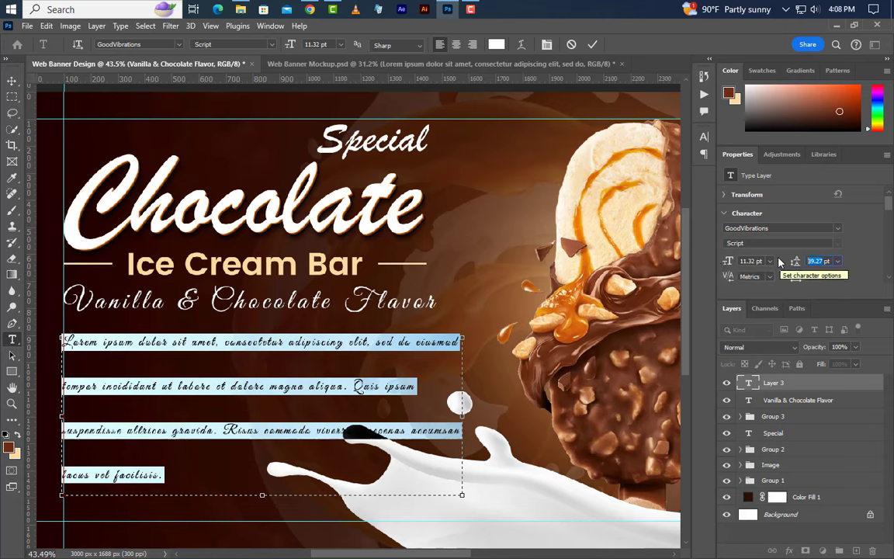
{"action": "type", "text": "14.5"}
{"action": "key", "text": "Return"}
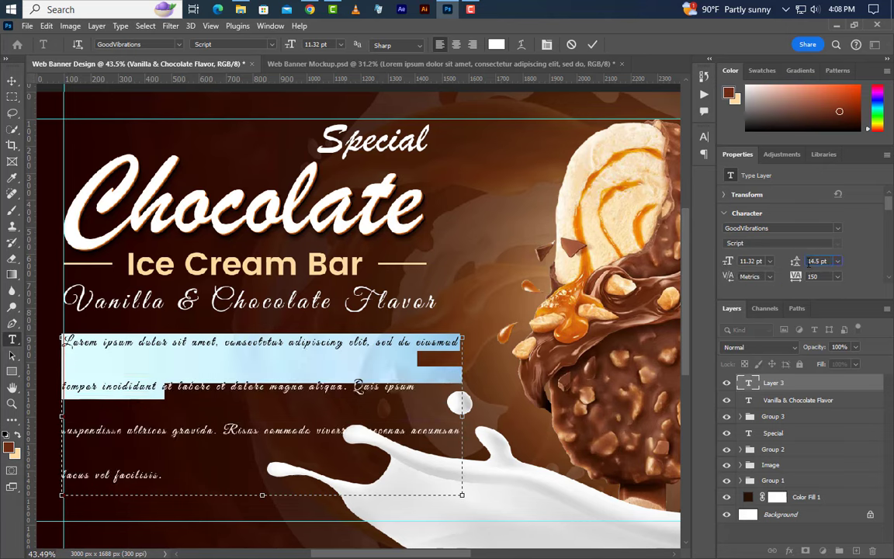
{"action": "left_click", "coordinate": [796, 277]}
{"action": "type", "text": "0"}
{"action": "key", "text": "Return"}
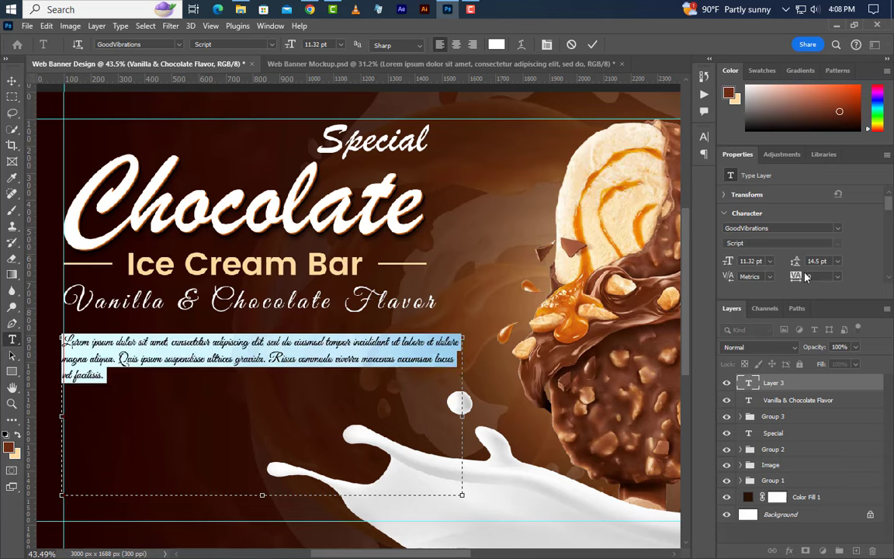
Narrow the paragraph box to the width of the flavor line and move the paragraph up close beneath that line
{"action": "left_click_drag", "start_coordinate": [462, 415], "coordinate": [436, 414]}
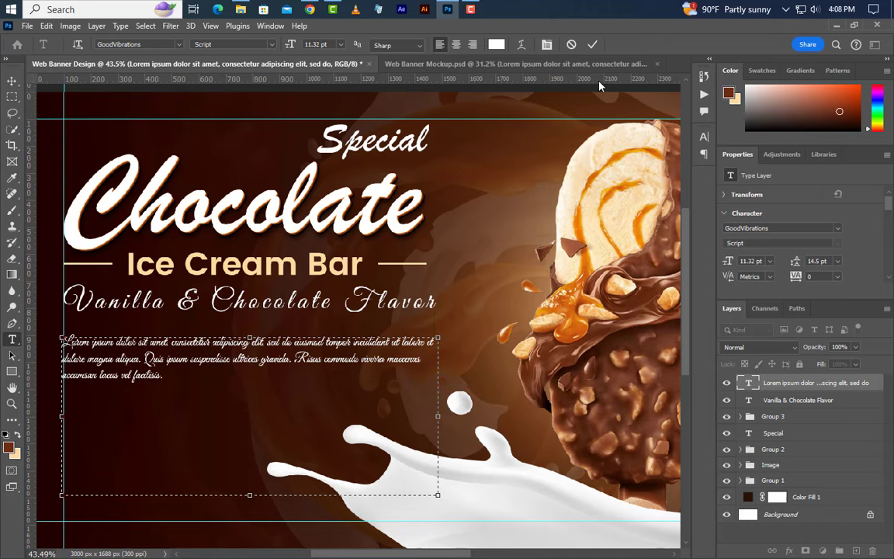
{"action": "left_click", "coordinate": [592, 44]}
{"action": "left_click", "coordinate": [12, 81]}
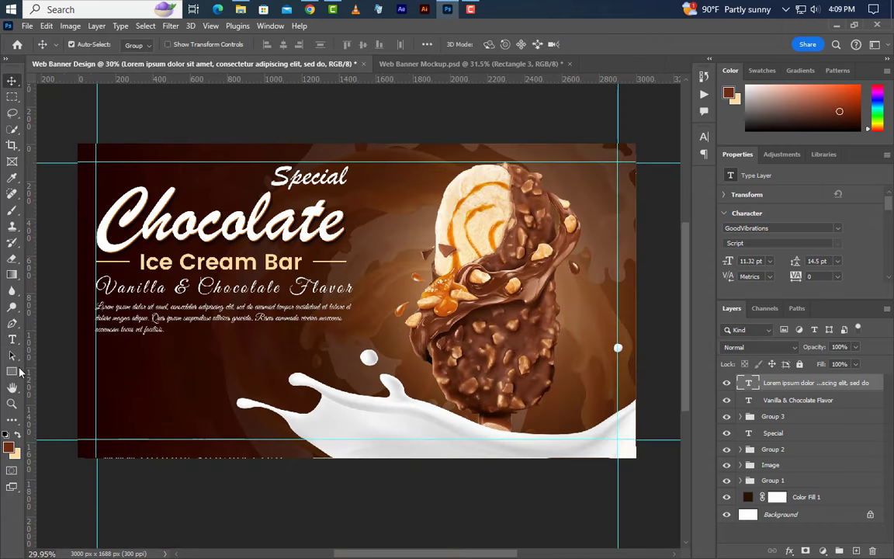
Draw a rectangle about 458 px wide and 151 px high at the left guide below the paragraph, and fully round its corners
{"action": "left_click_drag", "start_coordinate": [13, 370], "coordinate": [183, 414]}
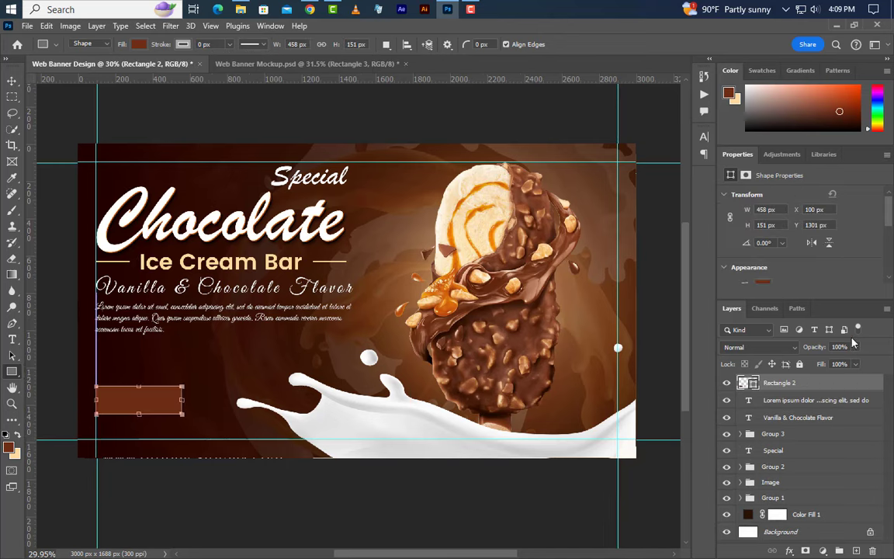
{"action": "scroll", "coordinate": [766, 249], "scroll_direction": "down", "scroll_amount": 3}
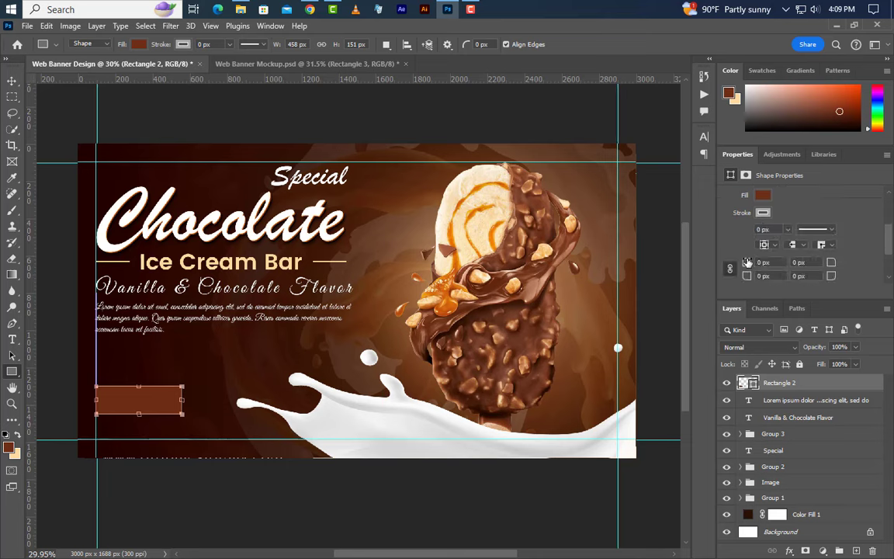
{"action": "left_click_drag", "start_coordinate": [764, 257], "coordinate": [802, 247]}
{"action": "scroll", "coordinate": [799, 233], "scroll_direction": "up", "scroll_amount": 2}
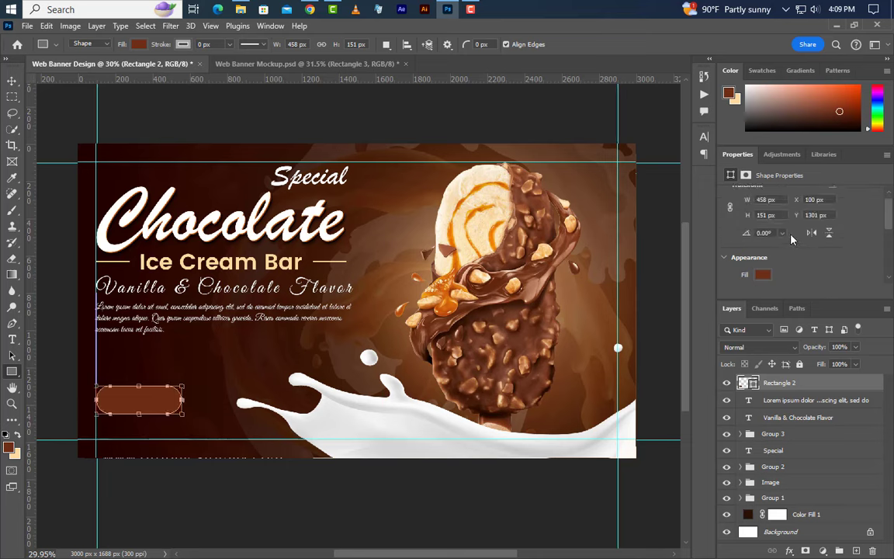
Resize the rounded rectangle to 425 px wide and 122 px high
{"action": "left_click", "coordinate": [742, 202]}
{"action": "type", "text": "425"}
{"action": "key", "text": "Tab"}
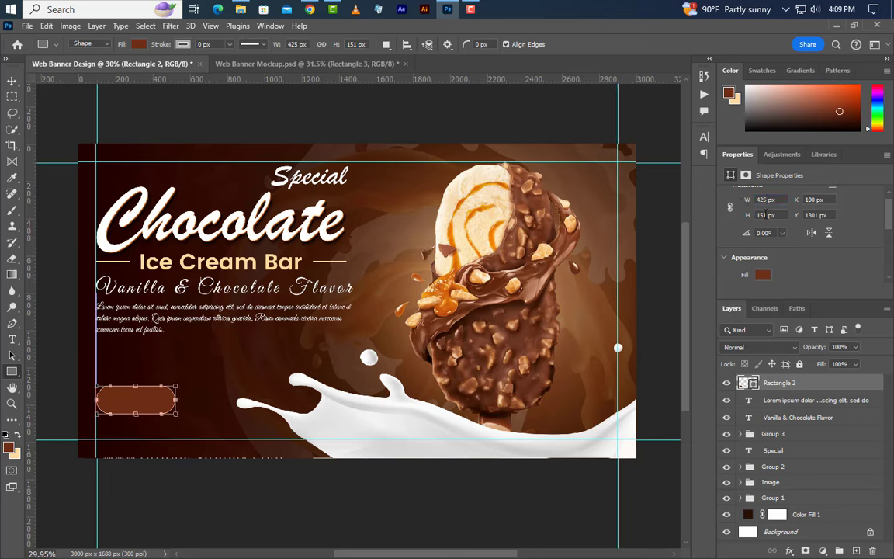
{"action": "type", "text": "122"}
{"action": "key", "text": "Return"}
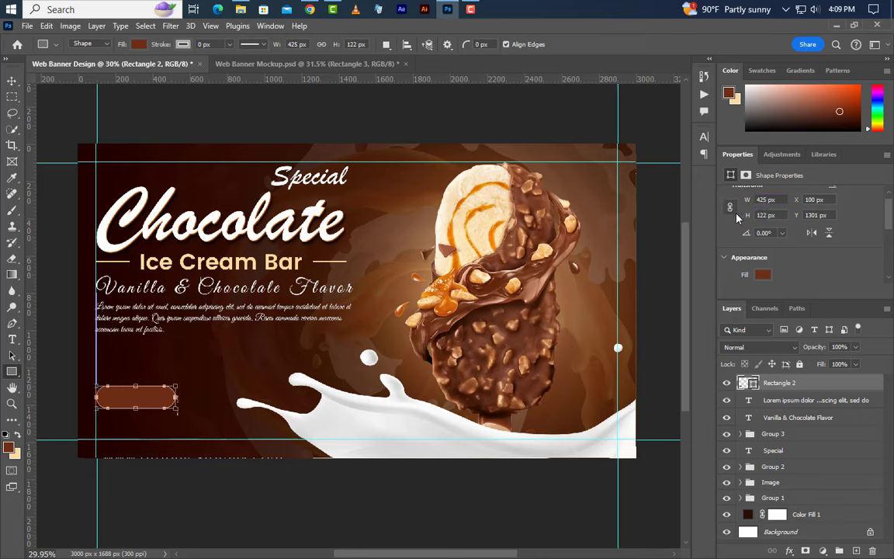
Change the rounded button shape's fill color to dark brown #1a0100
{"action": "double_click", "coordinate": [748, 384]}
{"action": "type", "text": "1a0100"}
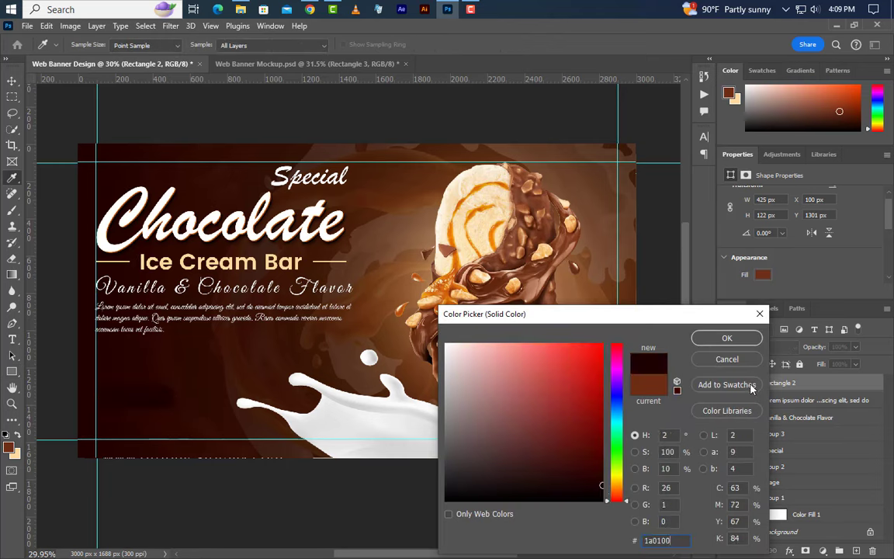
{"action": "double_click", "coordinate": [681, 540]}
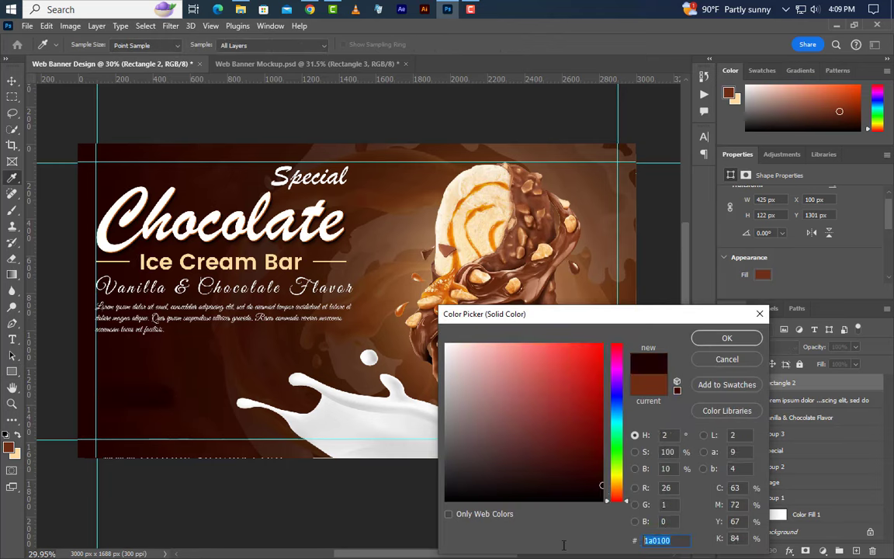
{"action": "left_click", "coordinate": [727, 337]}
Add a 5 px outside Stroke layer style in color #f0d4a2 to the rounded button shape
{"action": "right_click", "coordinate": [816, 383]}
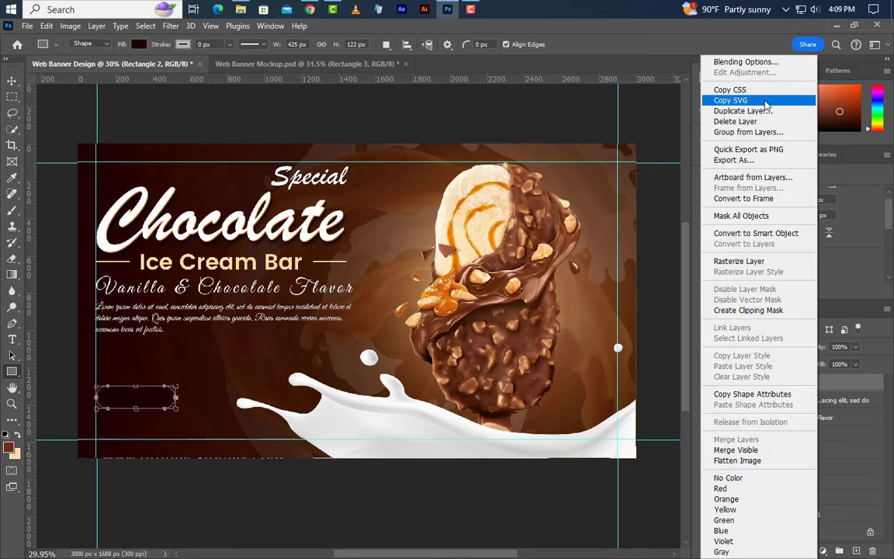
{"action": "left_click", "coordinate": [744, 61]}
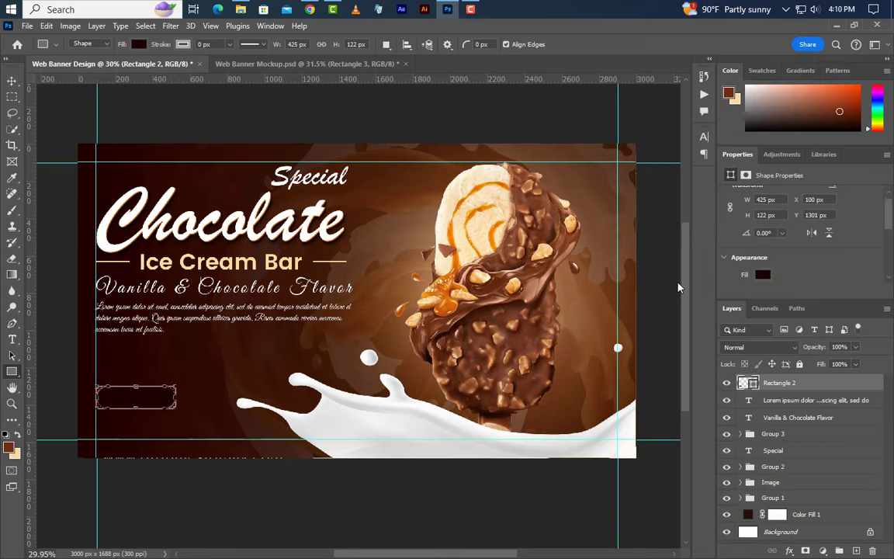
{"action": "left_click", "coordinate": [302, 358]}
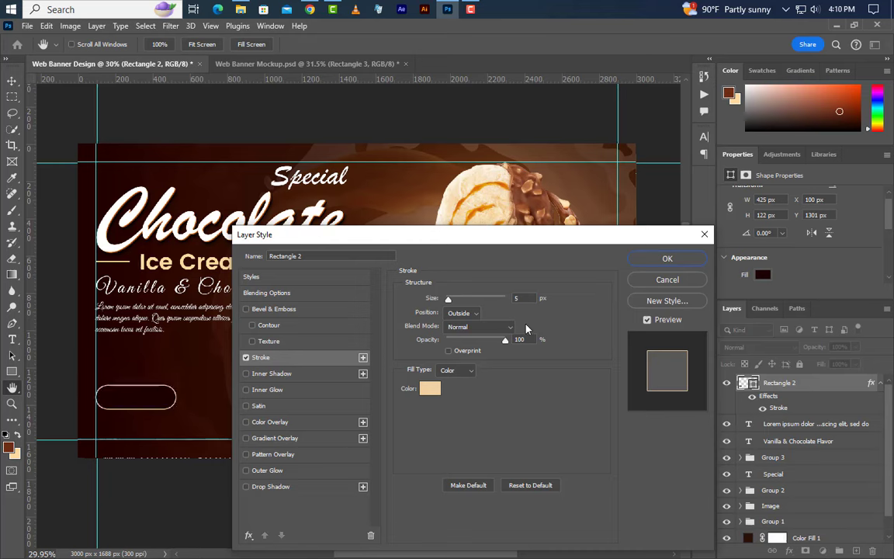
{"action": "left_click", "coordinate": [459, 313]}
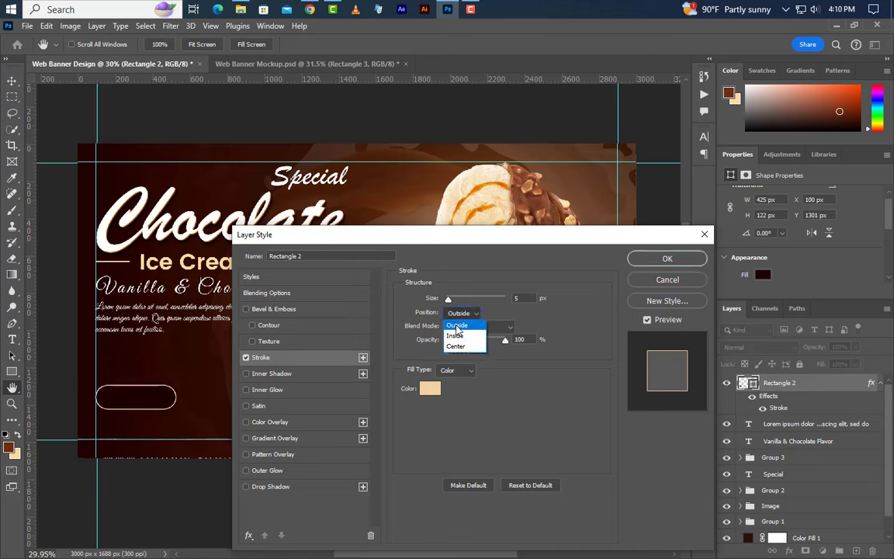
{"action": "left_click", "coordinate": [457, 326]}
{"action": "left_click", "coordinate": [430, 388]}
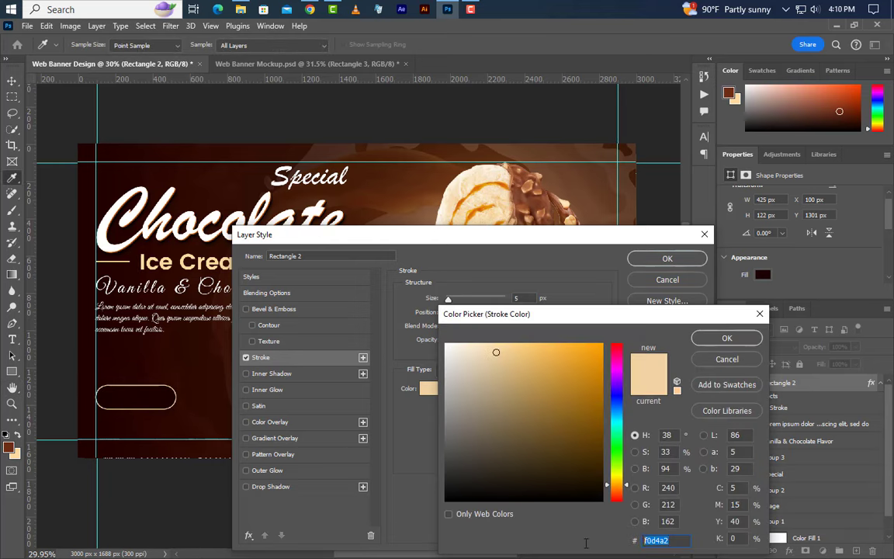
{"action": "left_click", "coordinate": [720, 339]}
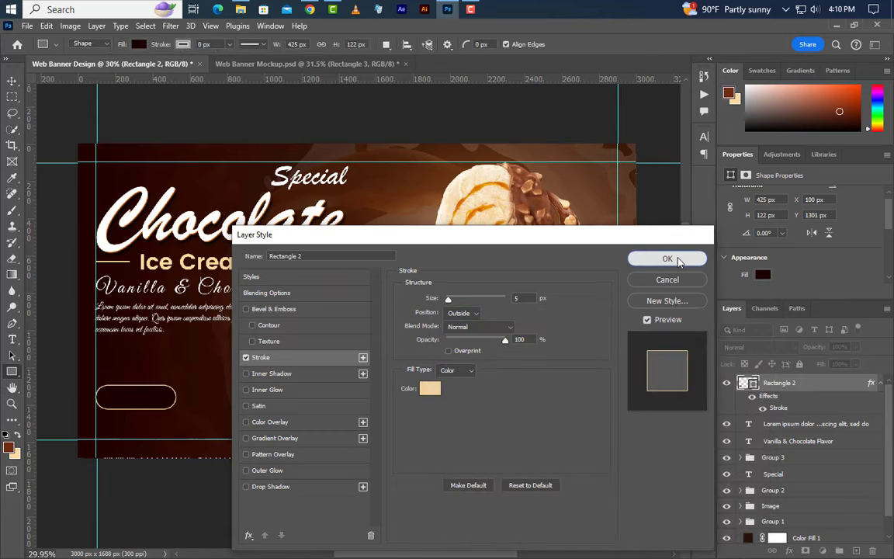
{"action": "left_click", "coordinate": [667, 259]}
Add the text "Order Now" on a new layer inside the rounded button
{"action": "left_click", "coordinate": [854, 550]}
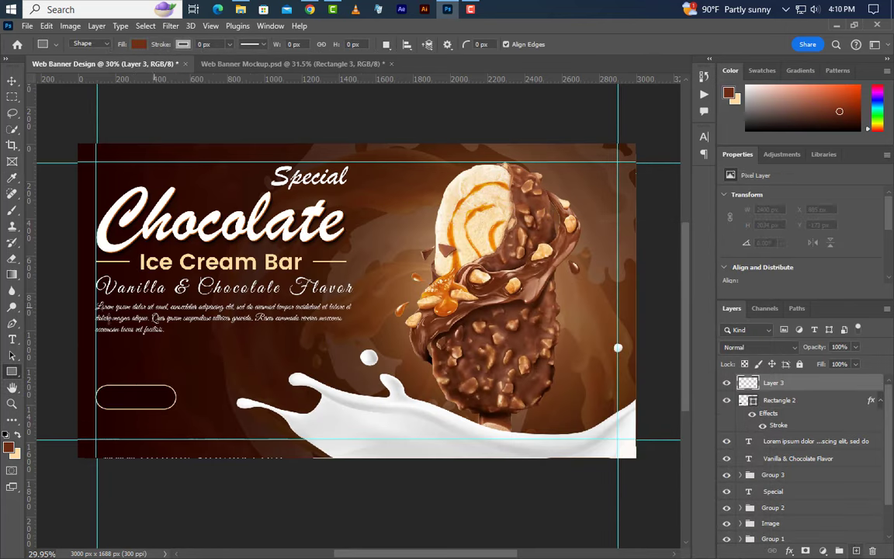
{"action": "left_click", "coordinate": [11, 339]}
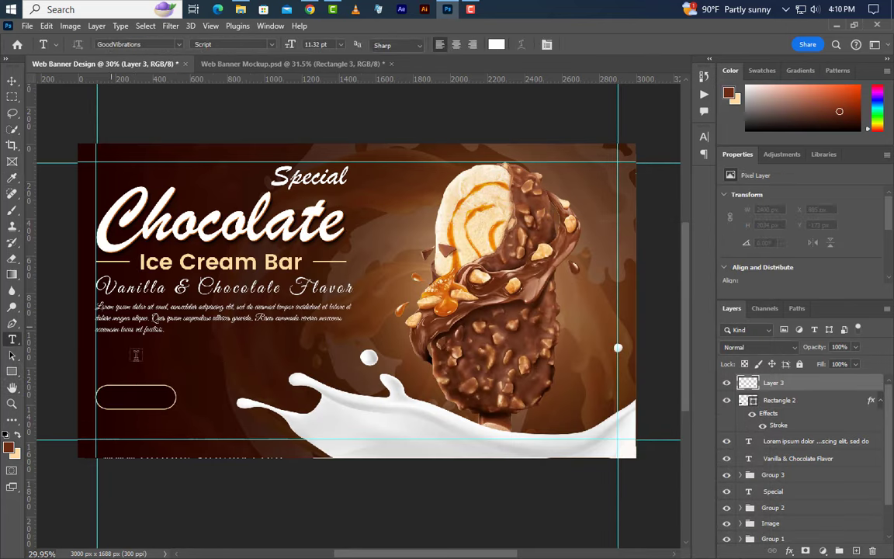
{"action": "left_click", "coordinate": [114, 402]}
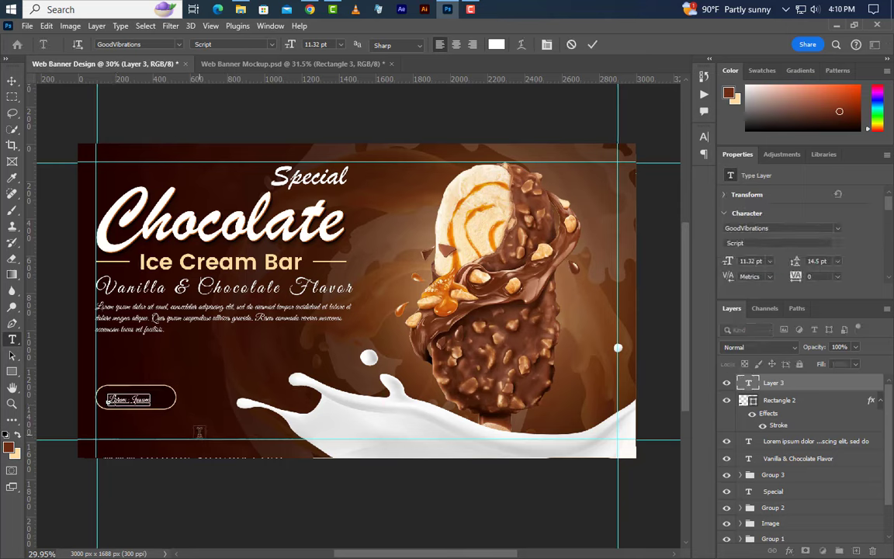
{"action": "type", "text": "Shop"}
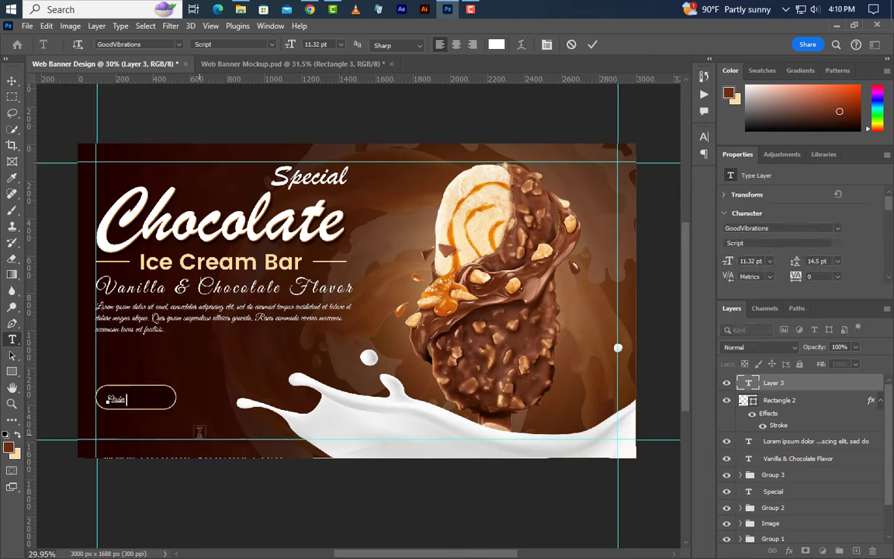
{"action": "type", "text": " Now"}
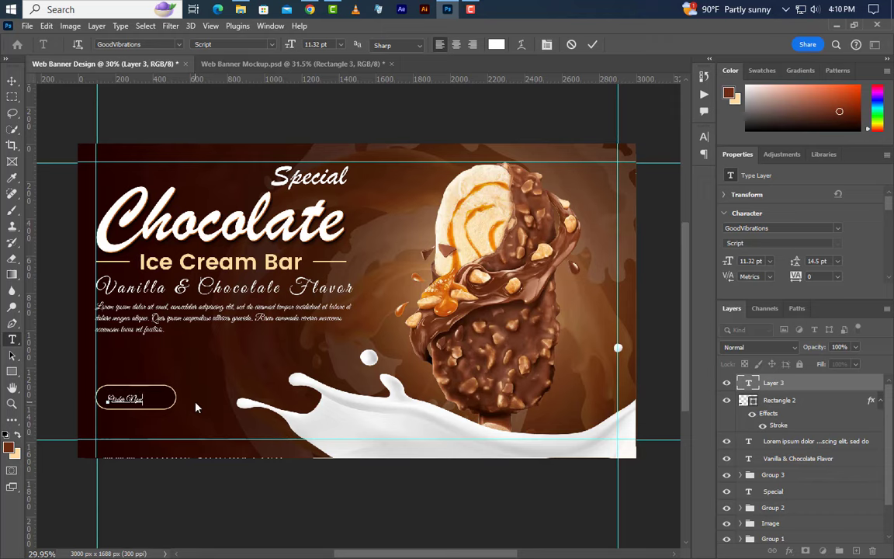
{"action": "left_click", "coordinate": [592, 44]}
Scale the "Order Now" text up to about 132% within the button
{"action": "scroll", "coordinate": [107, 426], "scroll_direction": "up", "scroll_amount": 1}
{"action": "scroll", "coordinate": [107, 426], "scroll_direction": "up", "scroll_amount": 5}
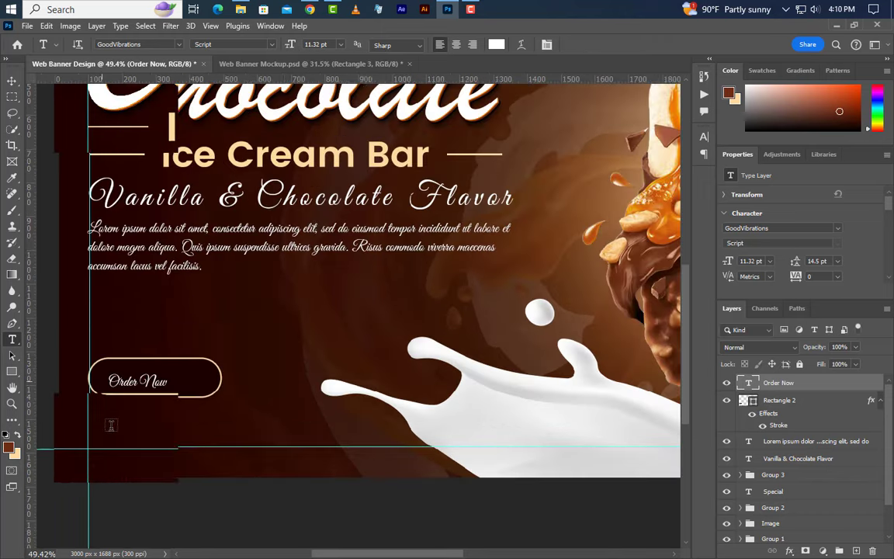
{"action": "scroll", "coordinate": [314, 400], "scroll_direction": "up", "scroll_amount": 3}
{"action": "key", "text": "ctrl+t"}
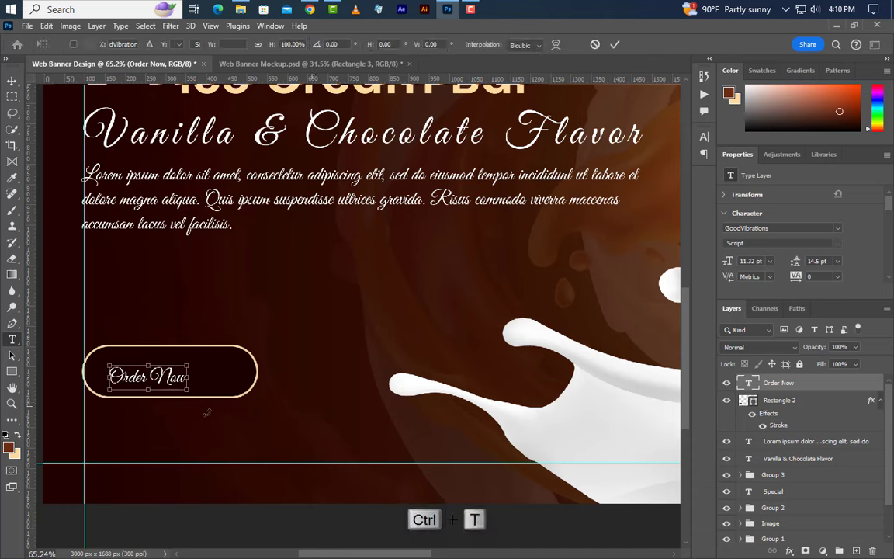
{"action": "left_click_drag", "start_coordinate": [187, 377], "coordinate": [212, 377]}
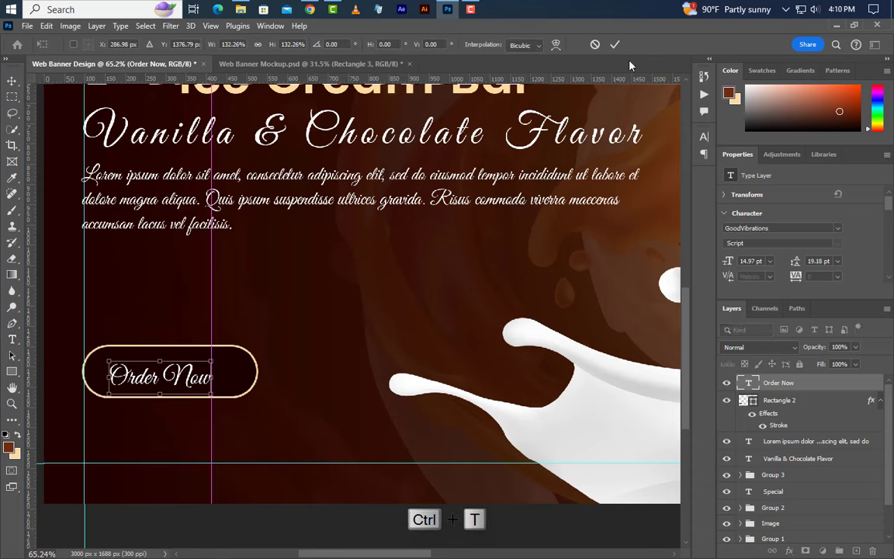
{"action": "left_click", "coordinate": [614, 44]}
Change the "Order Now" text's font to Poppins SemiBold
{"action": "left_click", "coordinate": [837, 228]}
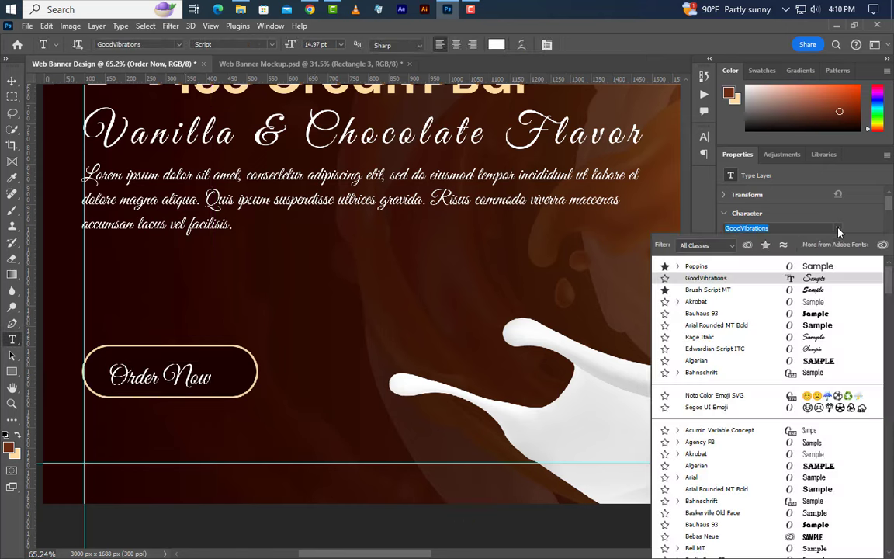
{"action": "left_click", "coordinate": [645, 241]}
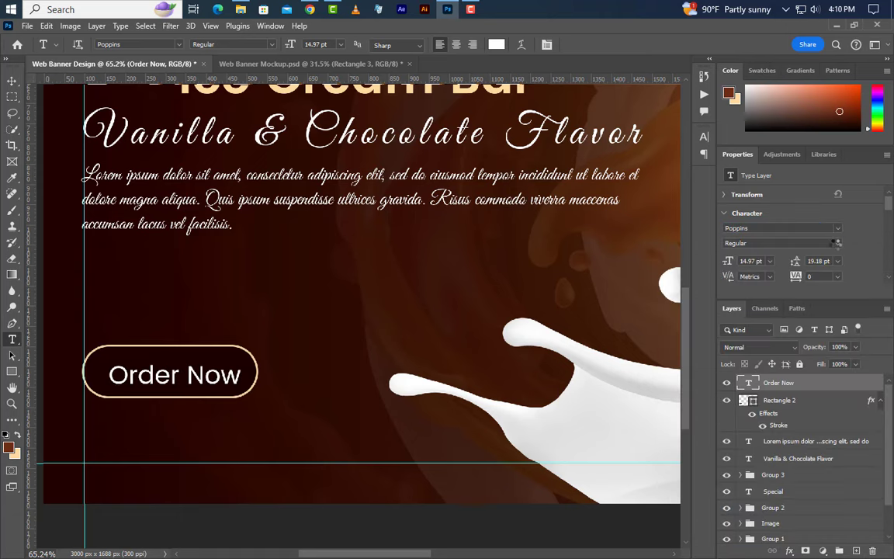
{"action": "left_click", "coordinate": [835, 242]}
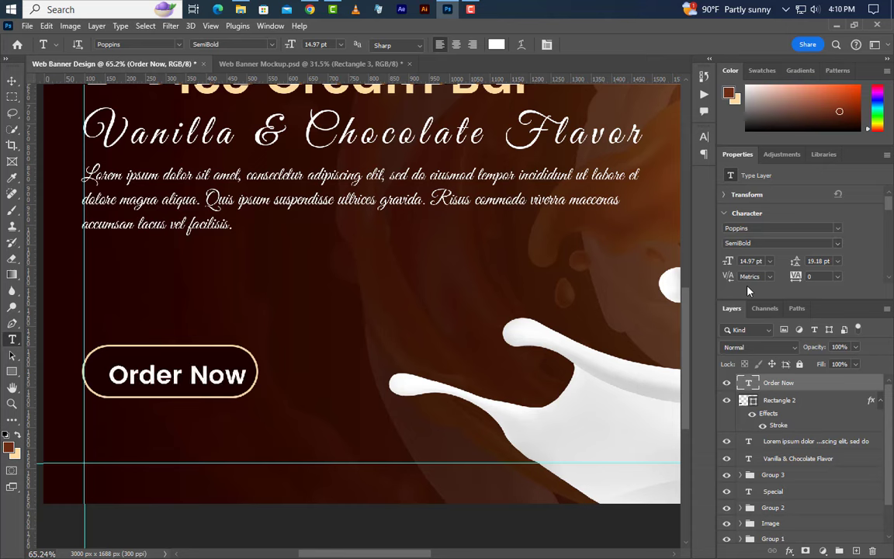
Shrink the "Order Now" text to about 14 pt so it fits inside the button outline
{"action": "key", "text": "ctrl+t"}
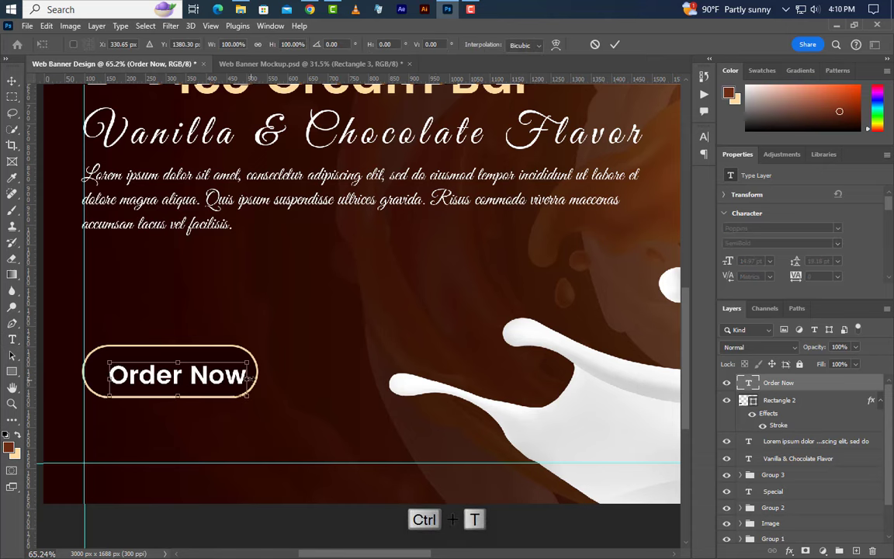
{"action": "left_click_drag", "start_coordinate": [246, 375], "coordinate": [237, 376]}
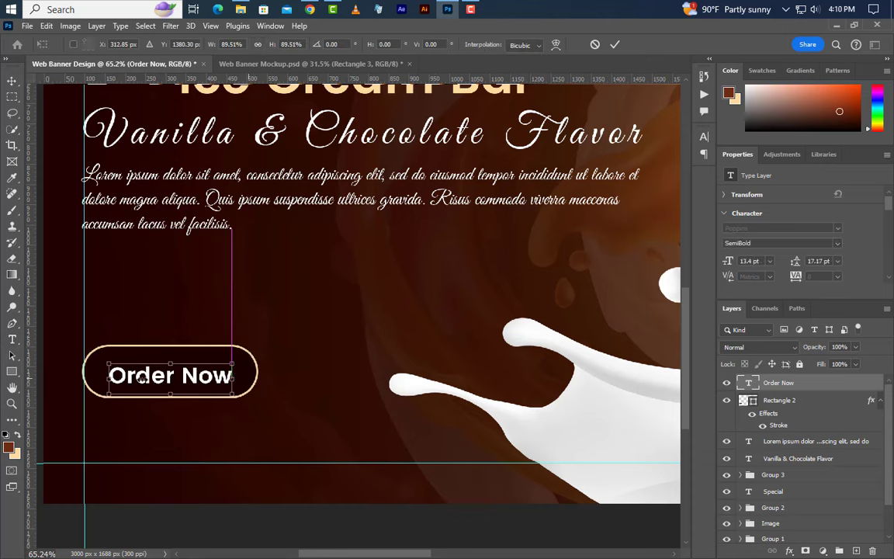
{"action": "left_click_drag", "start_coordinate": [108, 377], "coordinate": [101, 375]}
{"action": "left_click", "coordinate": [614, 44]}
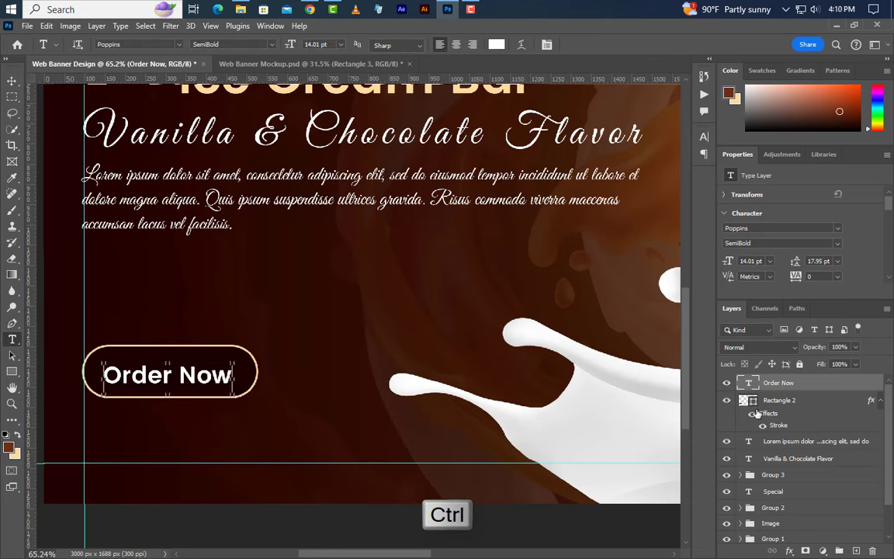
Center the "Order Now" text vertically and horizontally on the button using a selection of the button's shape, and deselect
{"action": "key", "text": "ctrl+Return"}
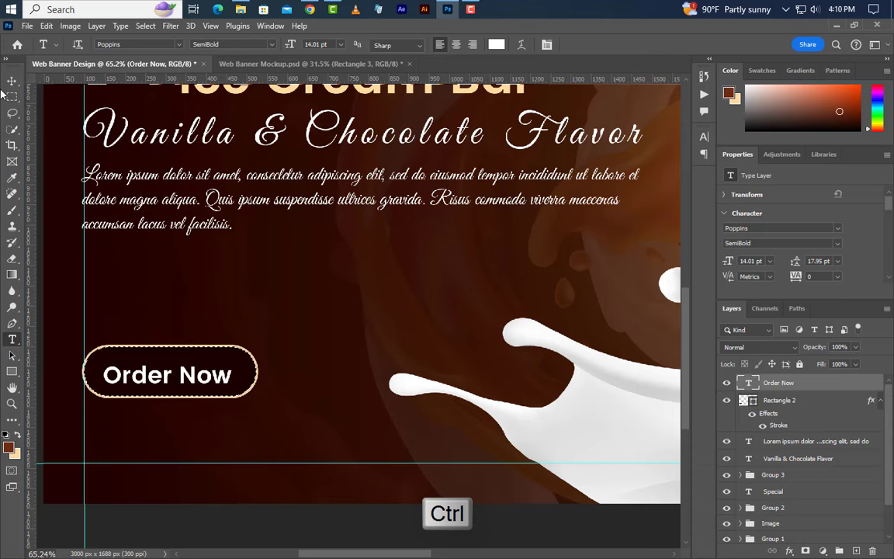
{"action": "key", "text": "v"}
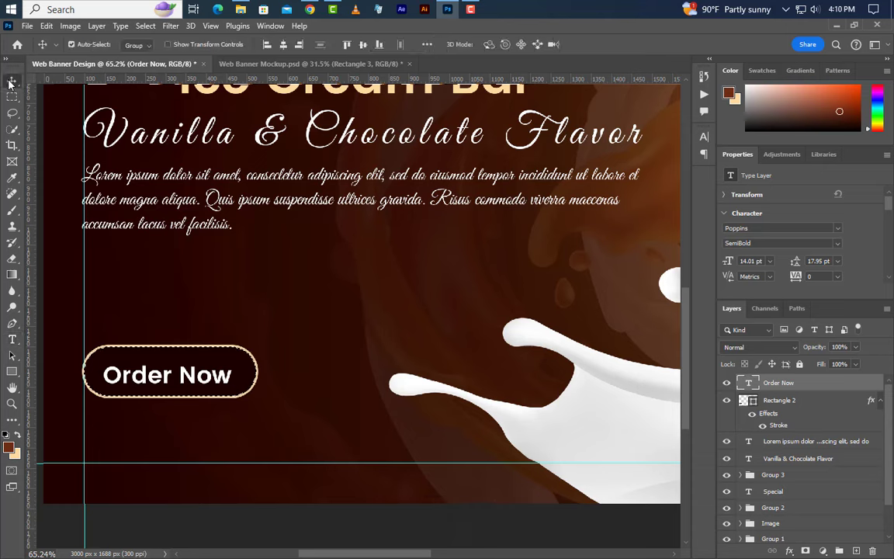
{"action": "left_click", "coordinate": [362, 44]}
{"action": "left_click", "coordinate": [283, 44]}
{"action": "key", "text": "ctrl+d"}
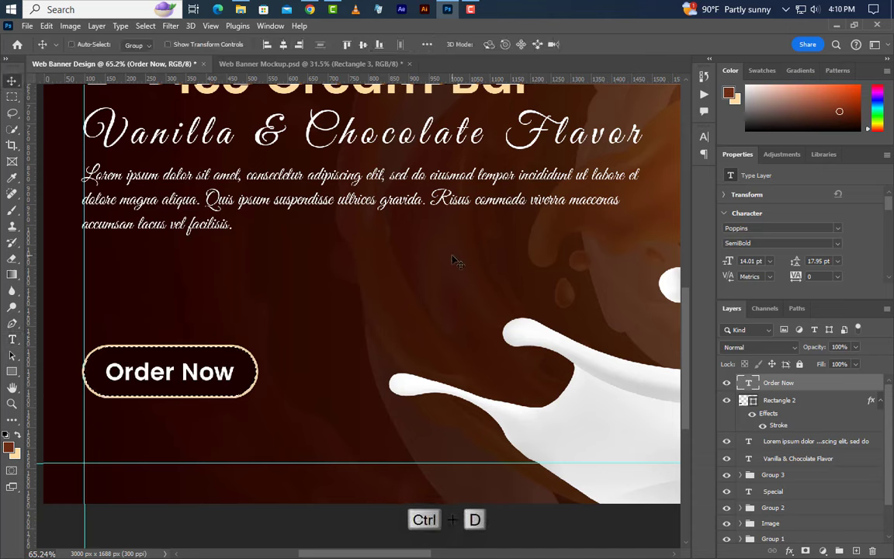
{"action": "left_click", "coordinate": [14, 340]}
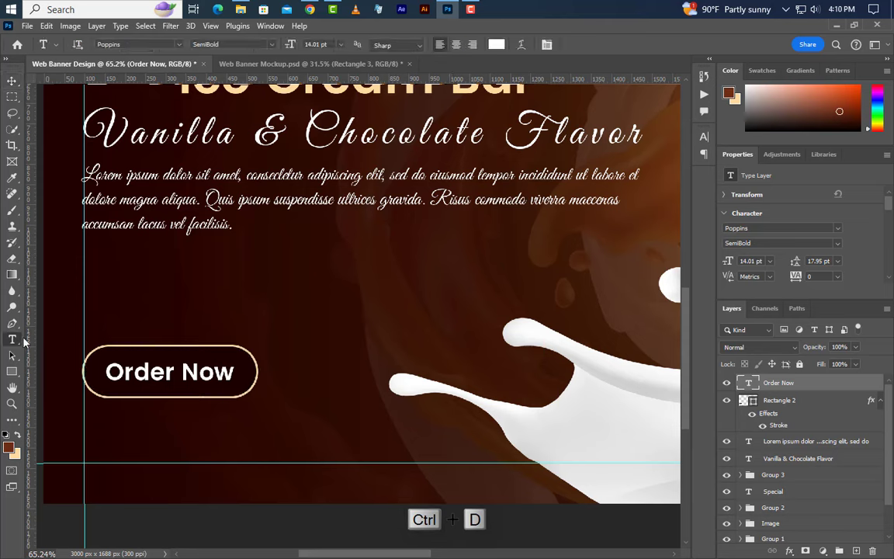
{"action": "left_click", "coordinate": [83, 436]}
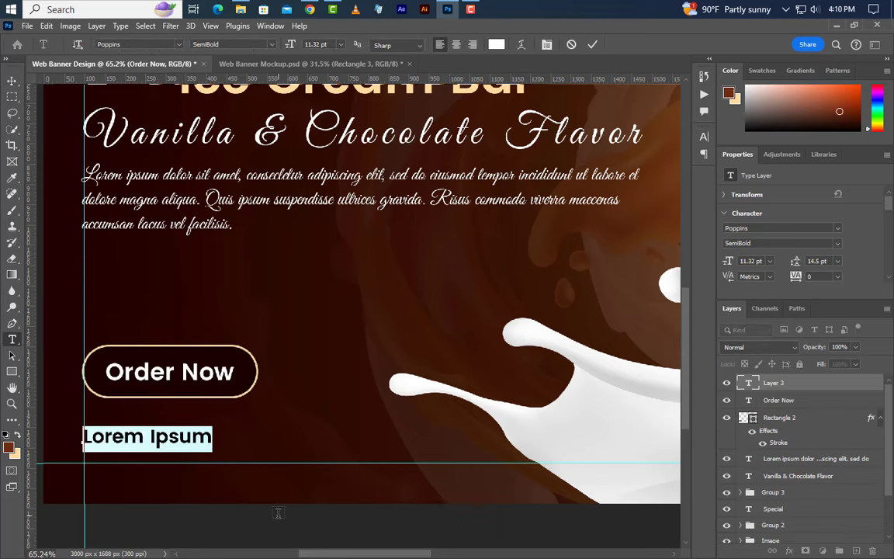
{"action": "type", "text": "www"}
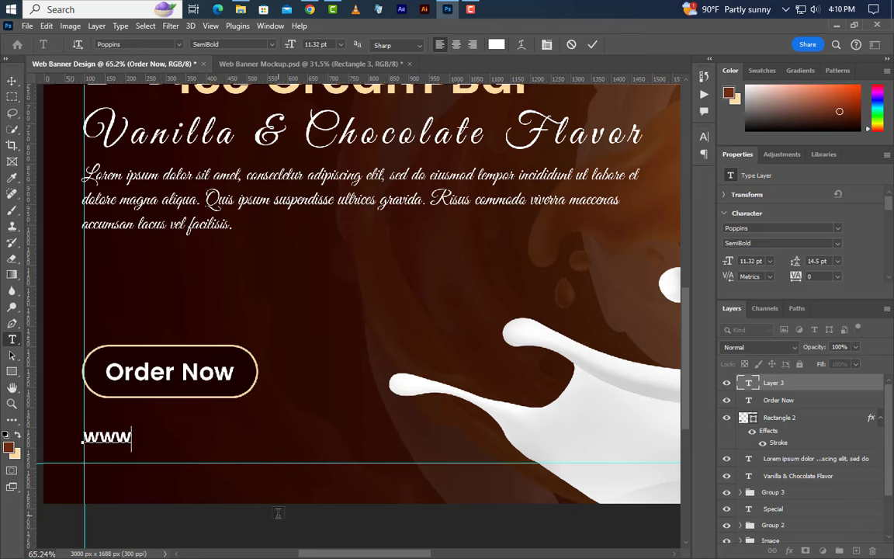
{"action": "type", "text": ".gra"}
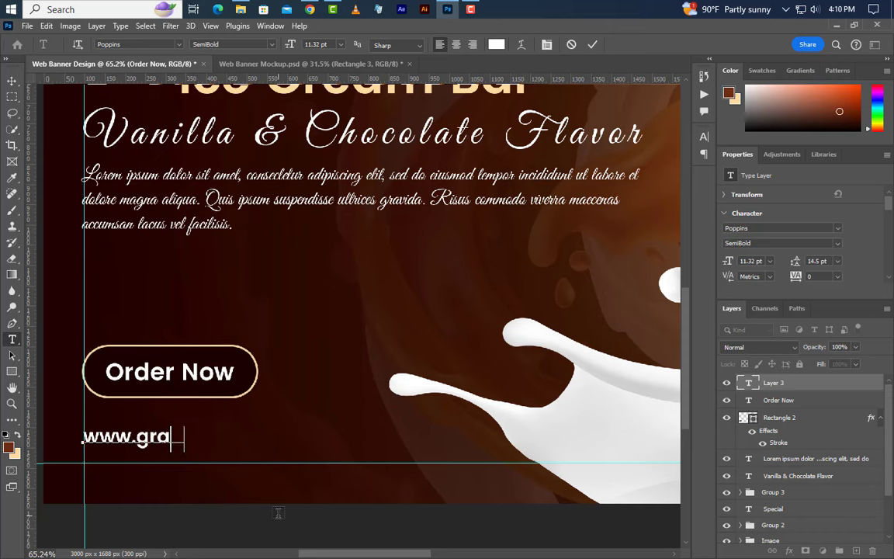
{"action": "type", "text": "phicsfa"}
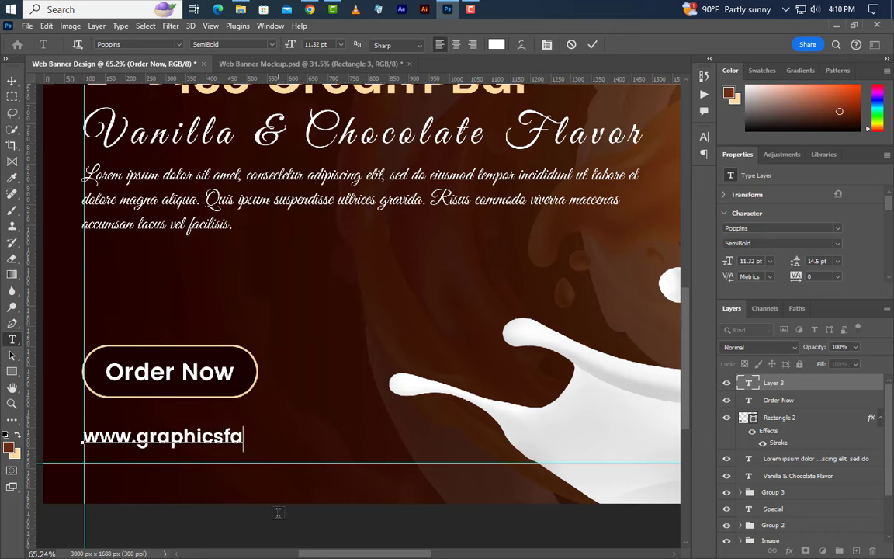
{"action": "type", "text": "mily"}
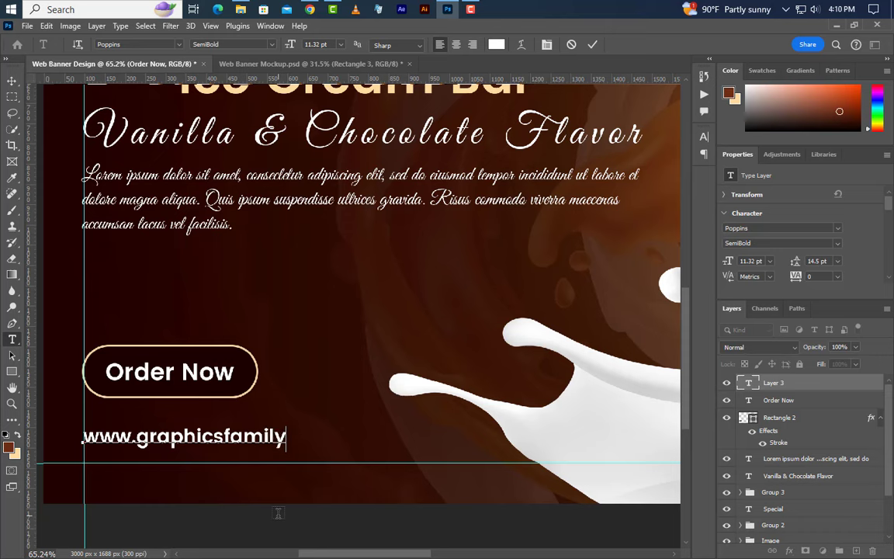
{"action": "type", "text": ".com"}
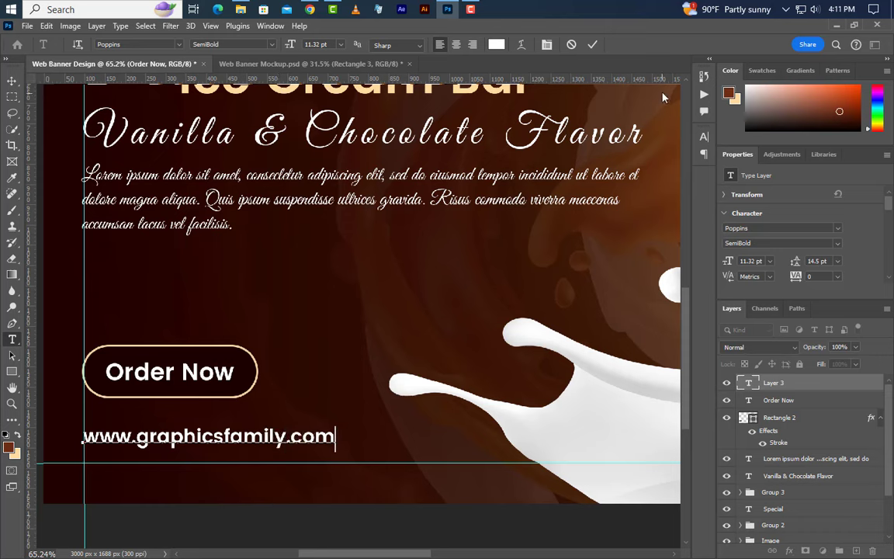
{"action": "left_click", "coordinate": [589, 46]}
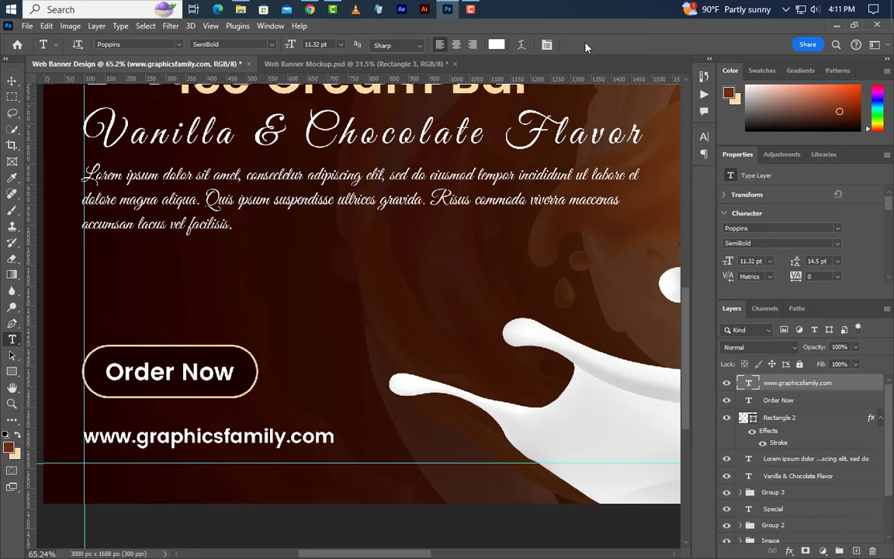
Set the website line's tracking to 150, its font style to Regular and its size to 13 pt
{"action": "type", "text": "150"}
{"action": "key", "text": "Return"}
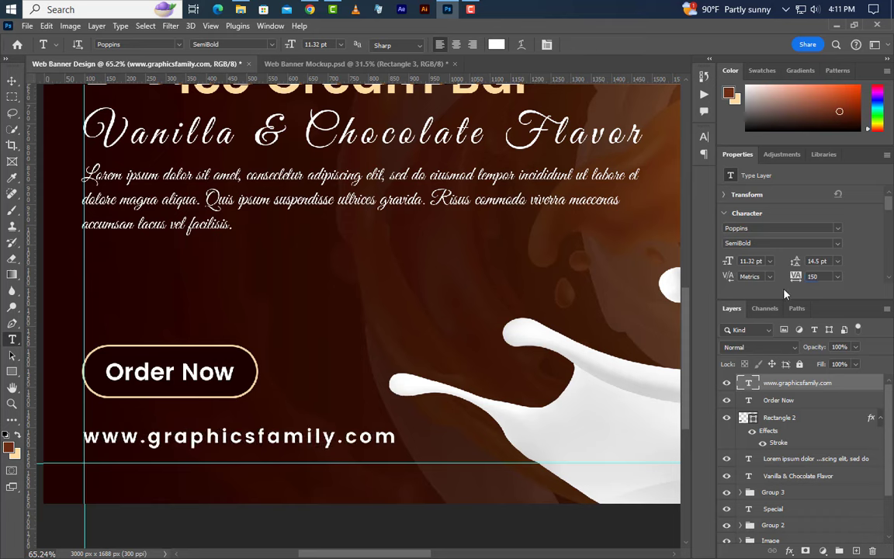
{"action": "left_click", "coordinate": [826, 245]}
{"action": "left_click", "coordinate": [769, 263]}
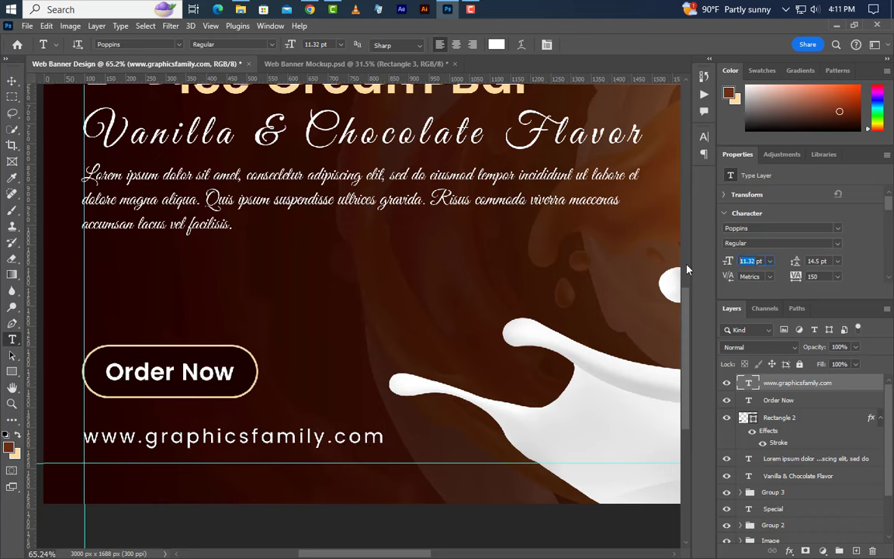
{"action": "type", "text": "13"}
{"action": "key", "text": "Return"}
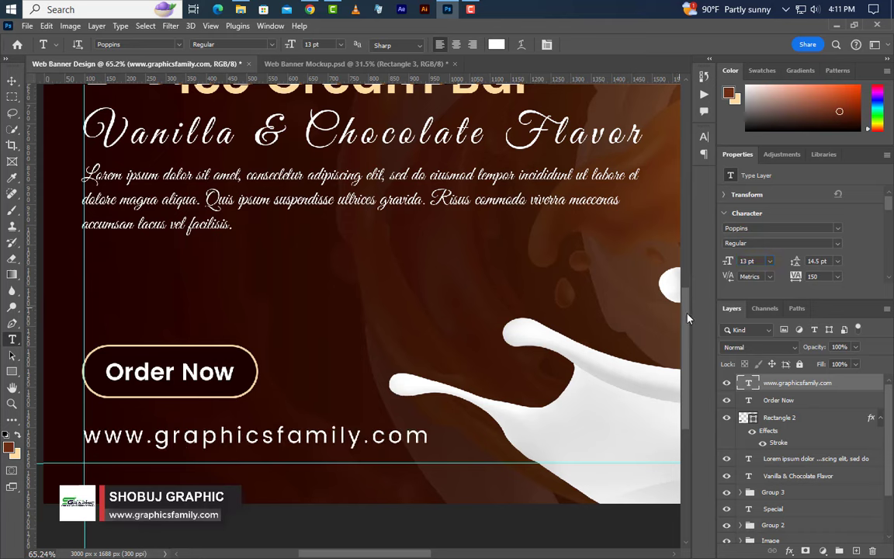
Move the website line down about 20 px so it sits just above the lower horizontal guide
{"action": "left_click", "coordinate": [12, 80]}
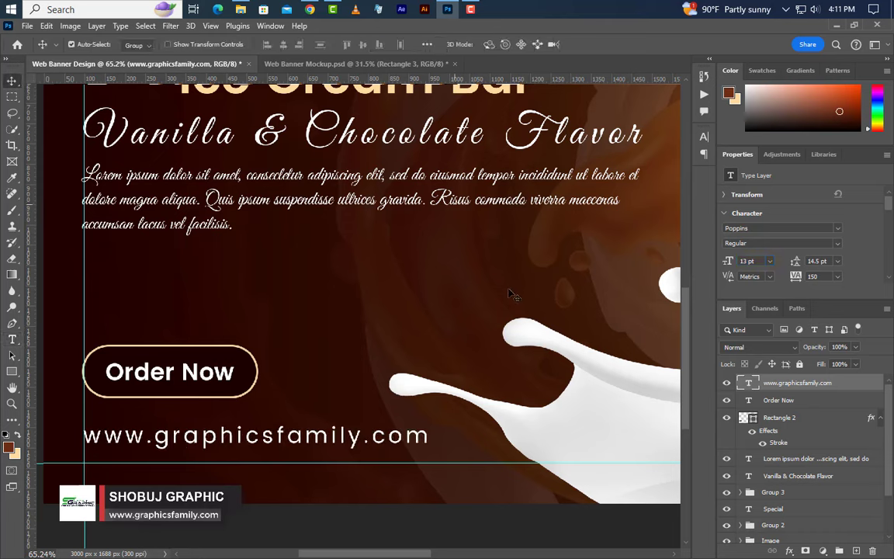
{"action": "key", "text": "shift+Down"}
{"action": "key", "text": "shift+Down"}
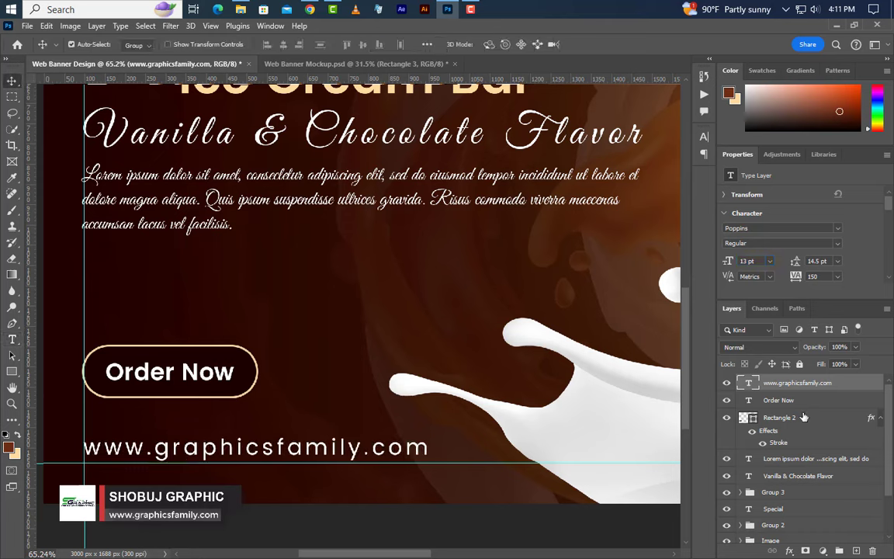
Group the "Order Now" text layer with its Rectangle 2 button outline
{"action": "left_click", "coordinate": [778, 399]}
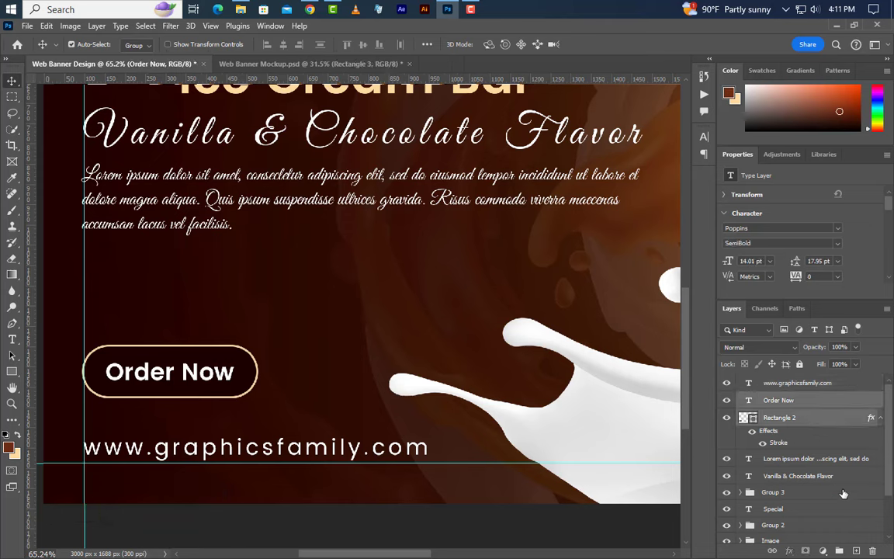
{"action": "left_click", "coordinate": [806, 422], "text": "shift"}
{"action": "key", "text": "ctrl+g"}
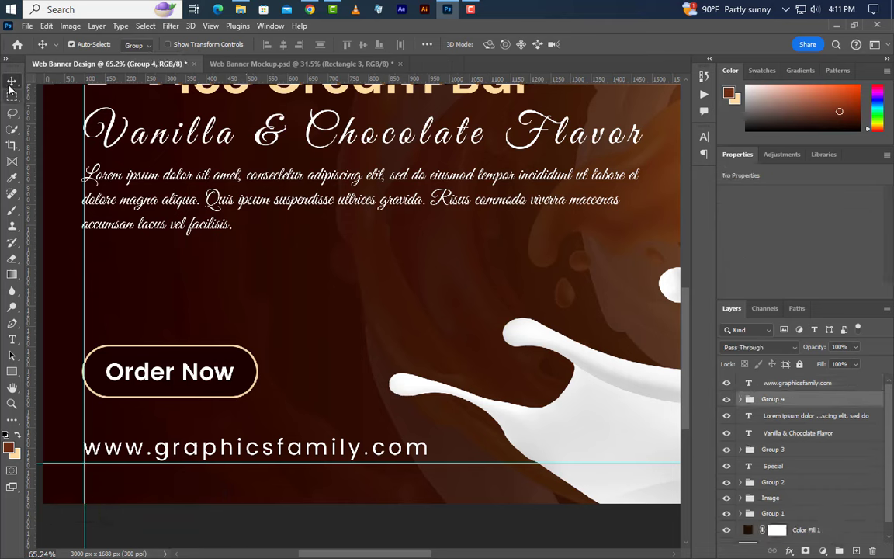
Move the grouped "Order Now" button straight down so it sits close above the website line
{"action": "key", "text": "Down"}
{"action": "key", "text": "Down"}
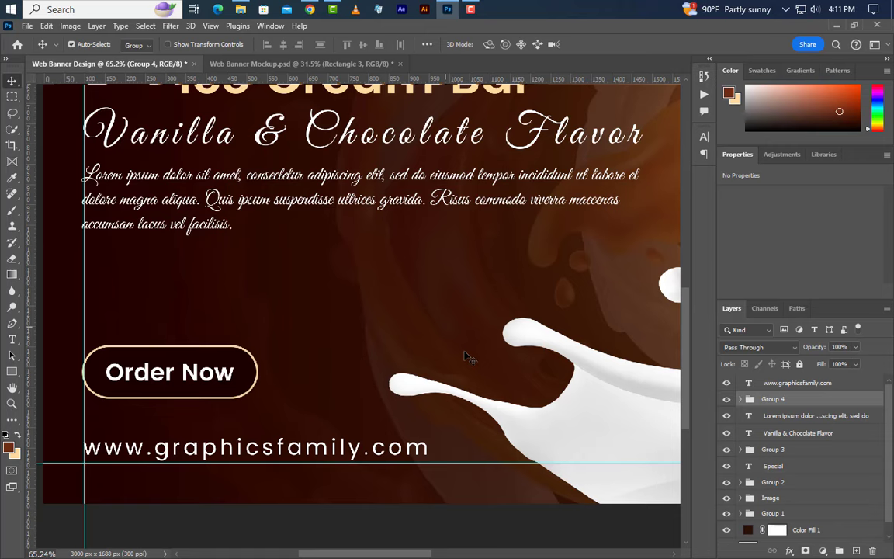
{"action": "key", "text": "shift+Down"}
{"action": "key", "text": "shift+Down"}
{"action": "key", "text": "shift+Down"}
{"action": "key", "text": "shift+Down"}
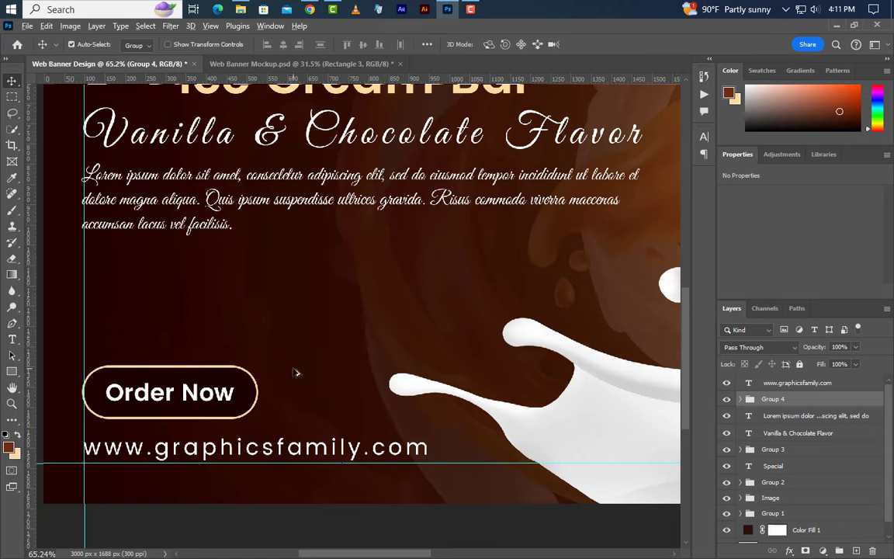
{"action": "scroll", "coordinate": [291, 373], "scroll_direction": "down", "scroll_amount": 5}
{"action": "scroll", "coordinate": [291, 374], "scroll_direction": "down", "scroll_amount": 2}
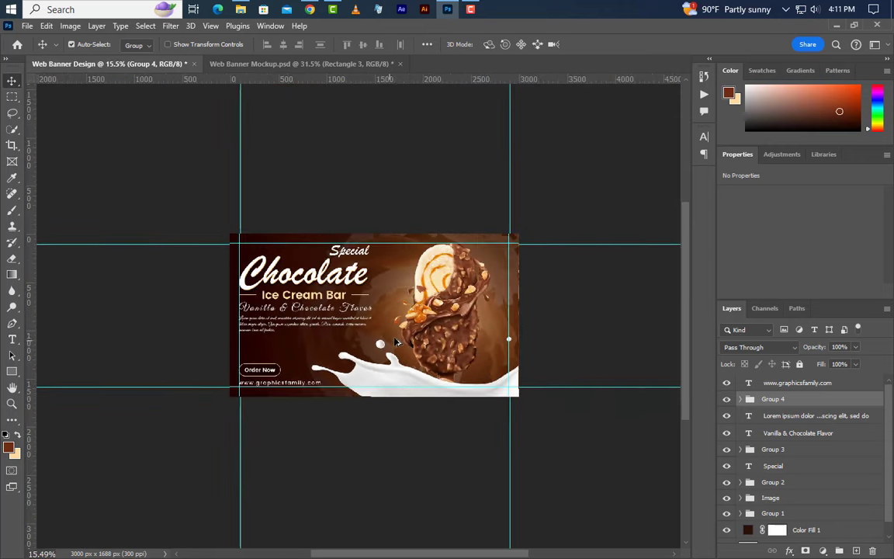
{"action": "scroll", "coordinate": [342, 320], "scroll_direction": "up", "scroll_amount": 4}
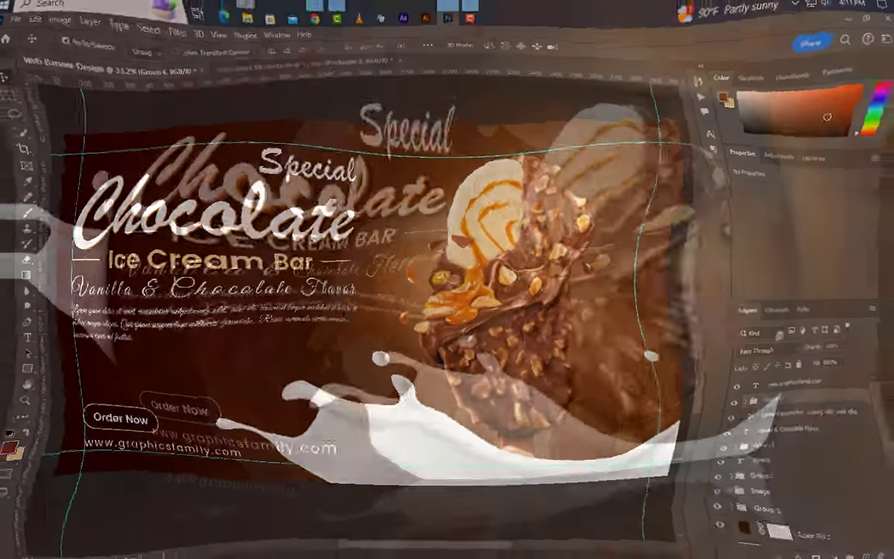